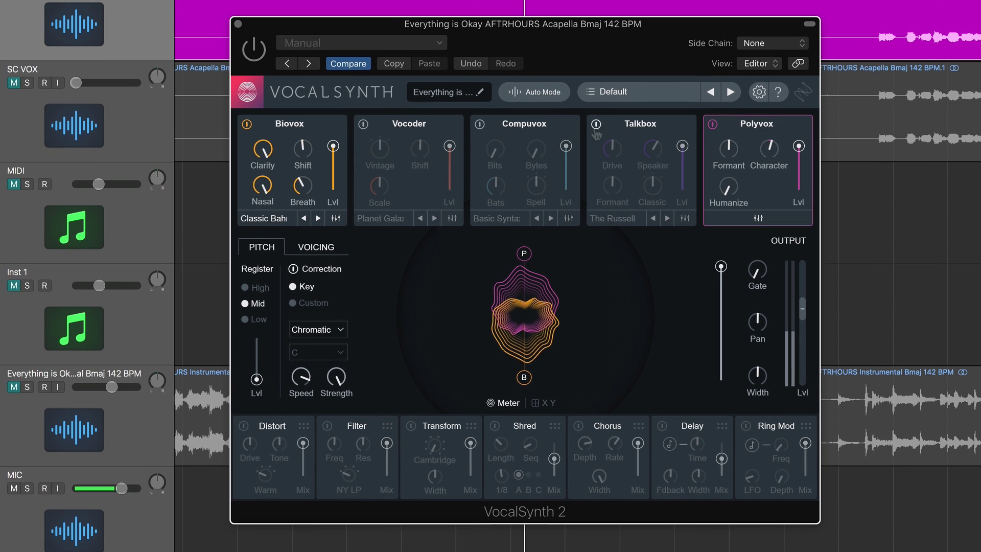
- Enable the Talkbox, Vocoder and Compuvox modules alongside Biovox and Polyvox
{"action": "left_click", "coordinate": [596, 125]}
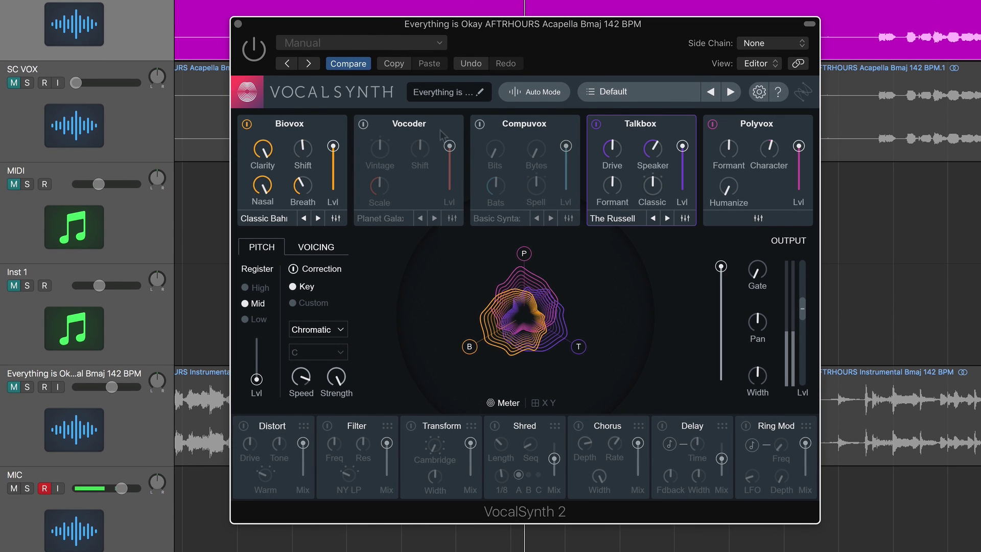
{"action": "left_click", "coordinate": [363, 124]}
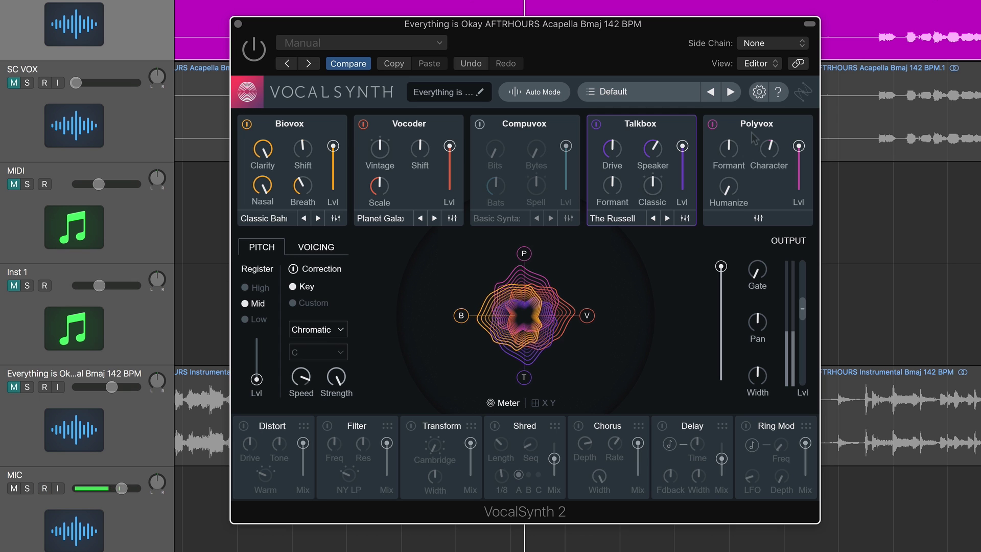
{"action": "left_click", "coordinate": [481, 127]}
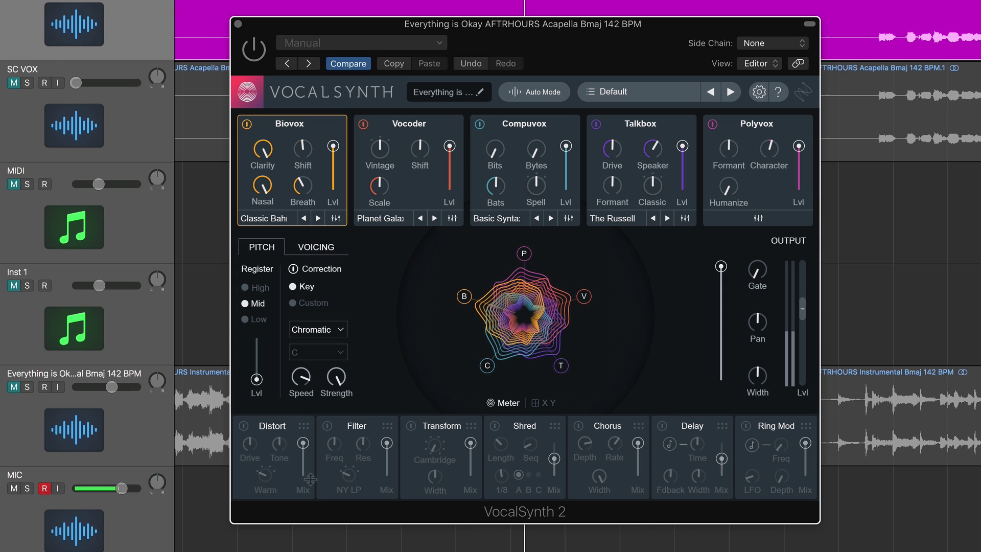
- Enable the Chorus, Ring Mod and Shred effects, then reorder the chain to Shred, Filter, Distort, Transform ahead of Chorus
{"action": "left_click", "coordinate": [581, 428]}
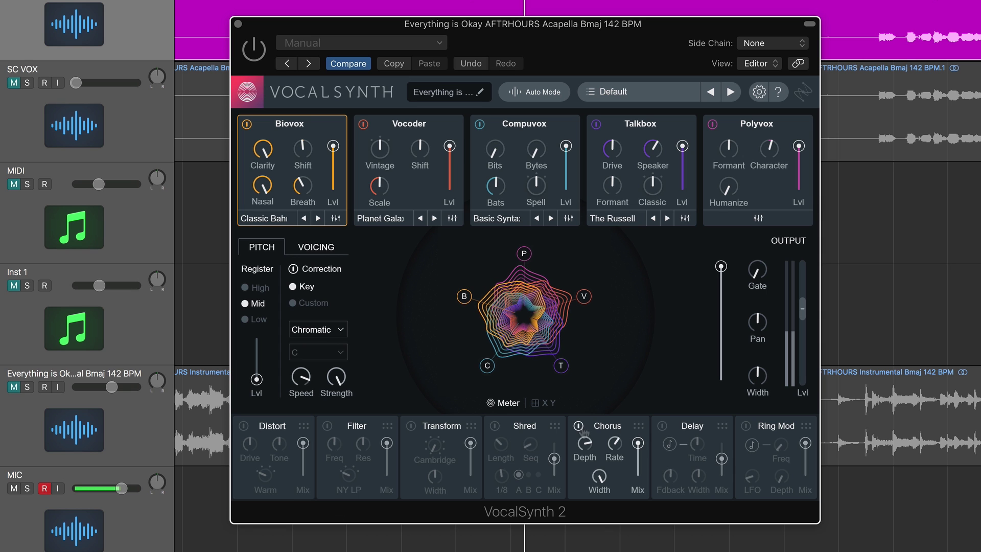
{"action": "left_click", "coordinate": [747, 427]}
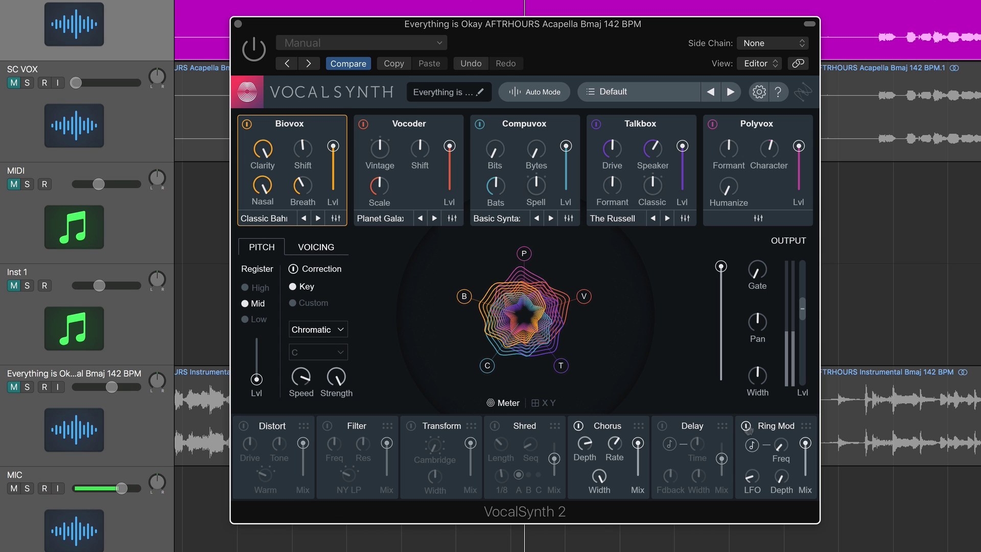
{"action": "left_click", "coordinate": [495, 427]}
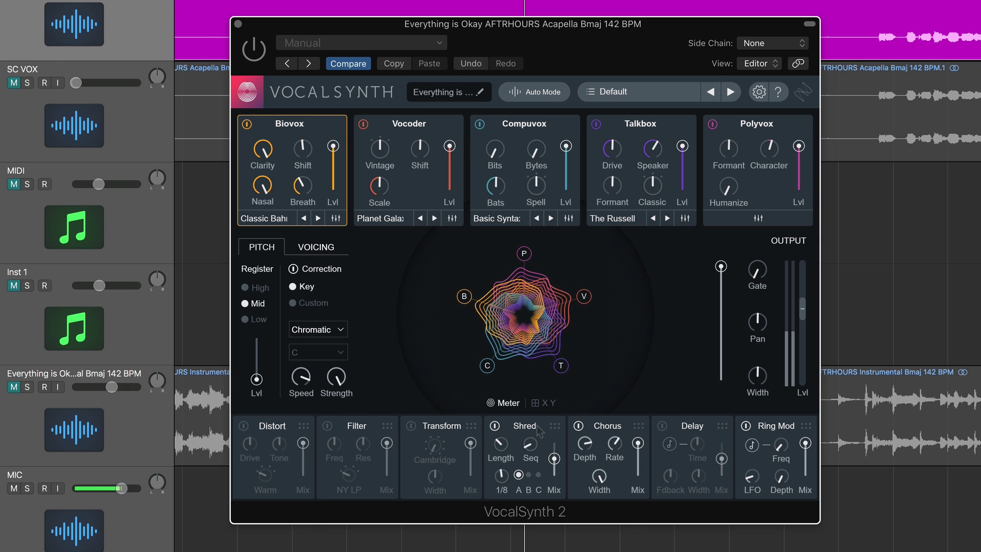
{"action": "left_click_drag", "start_coordinate": [552, 432], "coordinate": [276, 431]}
{"action": "left_click_drag", "start_coordinate": [441, 427], "coordinate": [357, 433]}
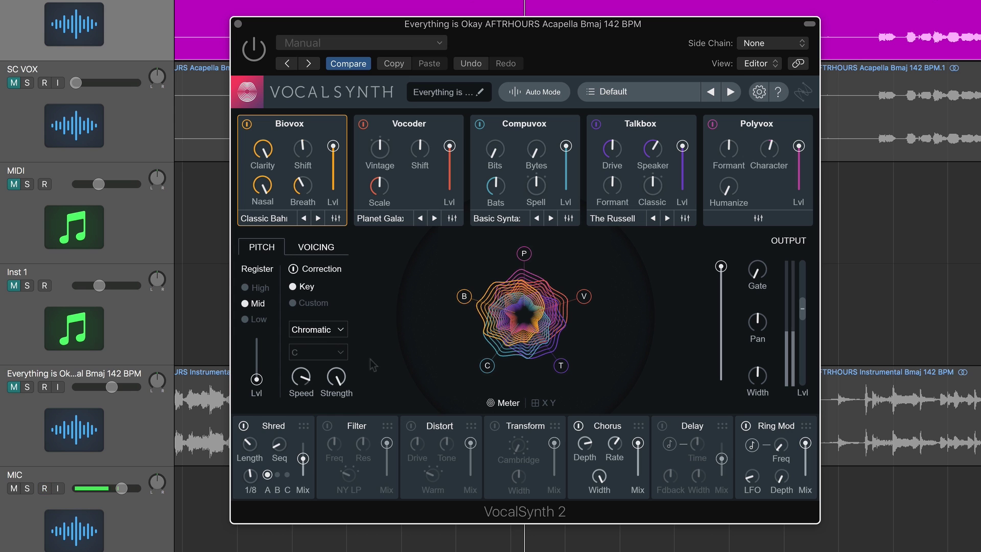
- Turn off the Vocoder, Compuvox, Talkbox and Polyvox modules, leaving only Biovox active
{"action": "left_click", "coordinate": [363, 123]}
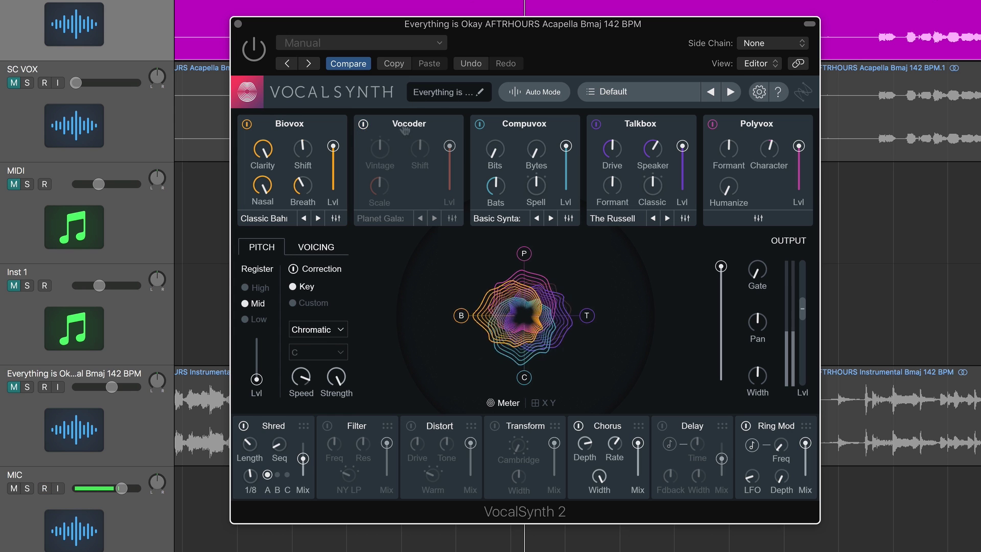
{"action": "left_click", "coordinate": [480, 124]}
{"action": "left_click", "coordinate": [596, 124]}
{"action": "left_click", "coordinate": [715, 125]}
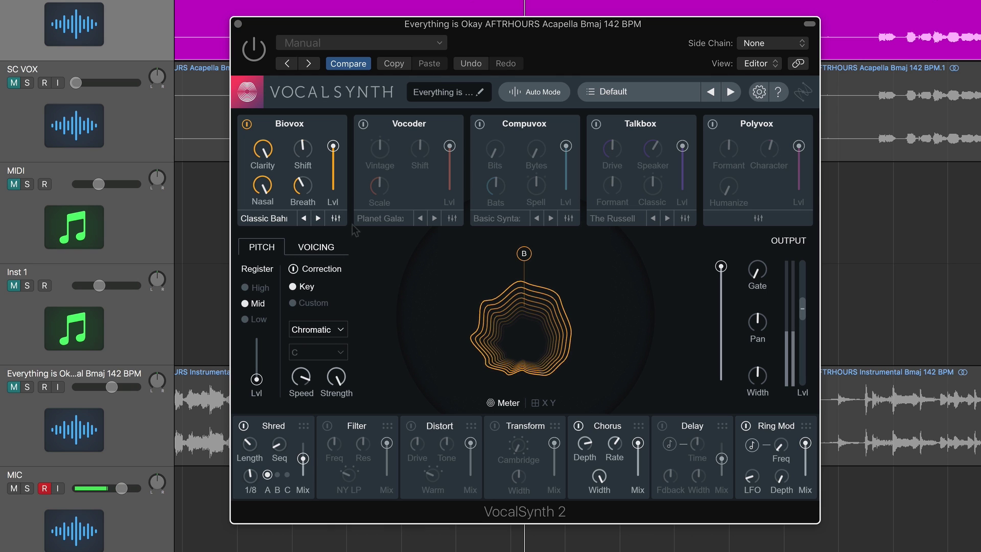
- Look at Biovox's detailed controls, then enable Vocoder and draw a custom volume curve across its bands
{"action": "left_click", "coordinate": [335, 219]}
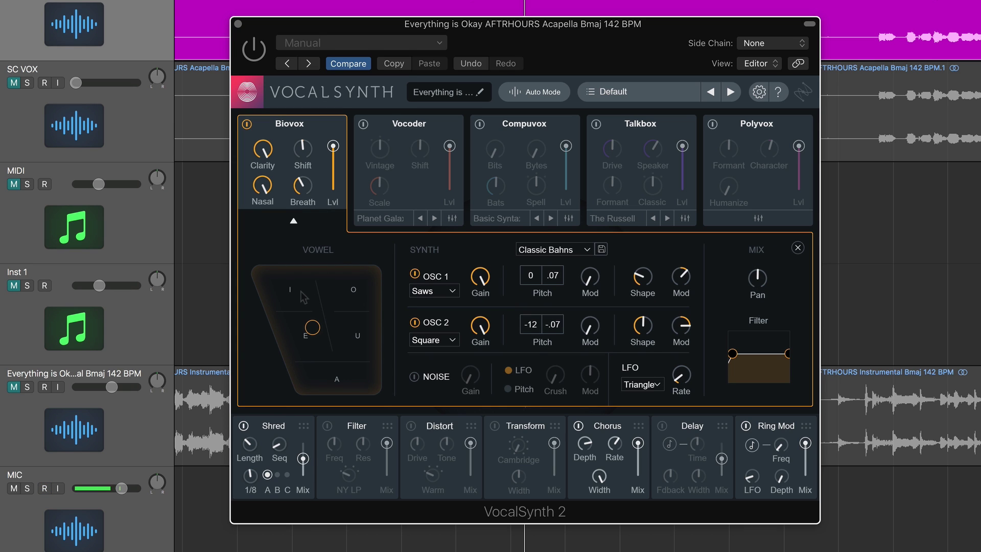
{"action": "left_click", "coordinate": [363, 124]}
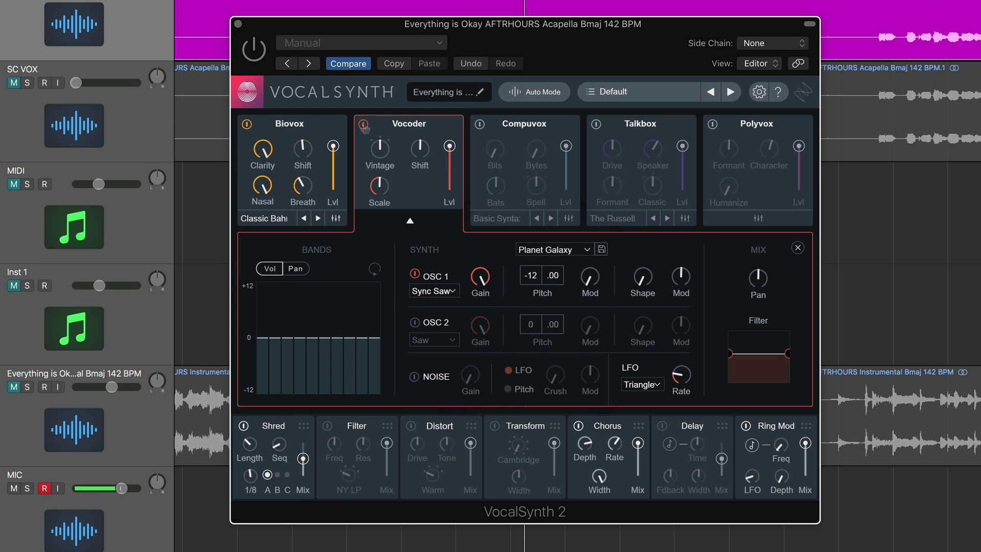
{"action": "left_click_drag", "start_coordinate": [301, 338], "coordinate": [398, 333]}
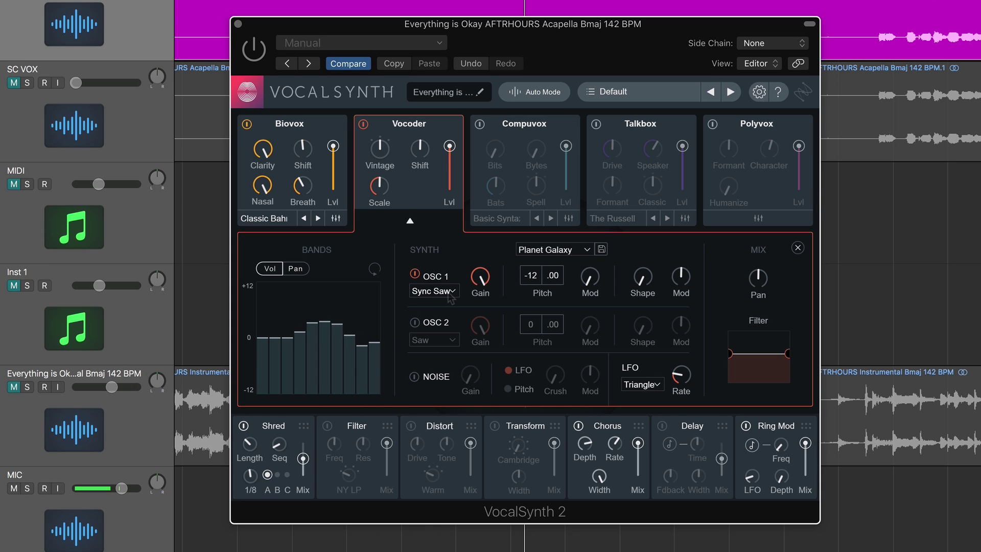
- Return to Biovox's detailed controls, collapse them and solo the Biovox module so Vocoder is off
{"action": "left_click", "coordinate": [341, 225]}
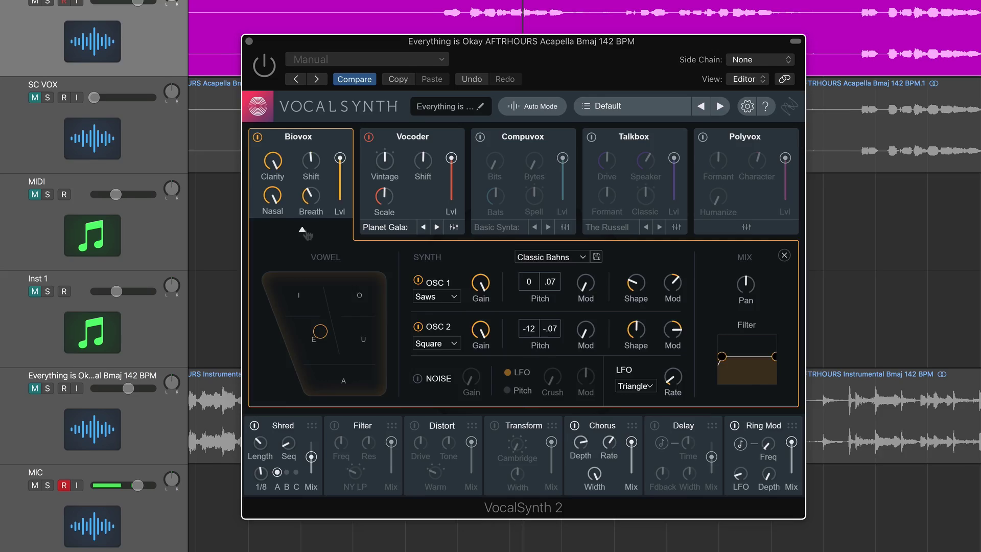
{"action": "left_click", "coordinate": [293, 221]}
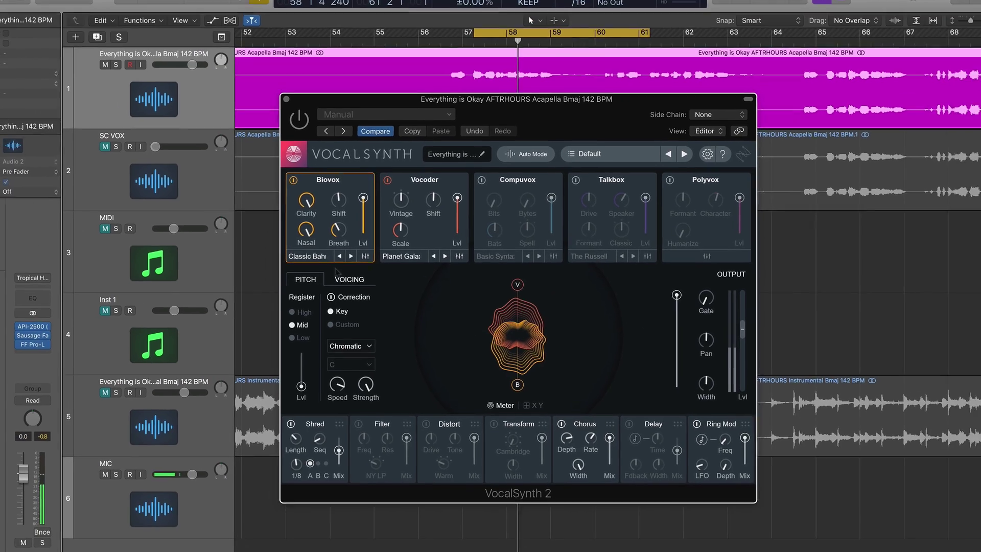
{"action": "left_click", "coordinate": [294, 181], "text": "alt"}
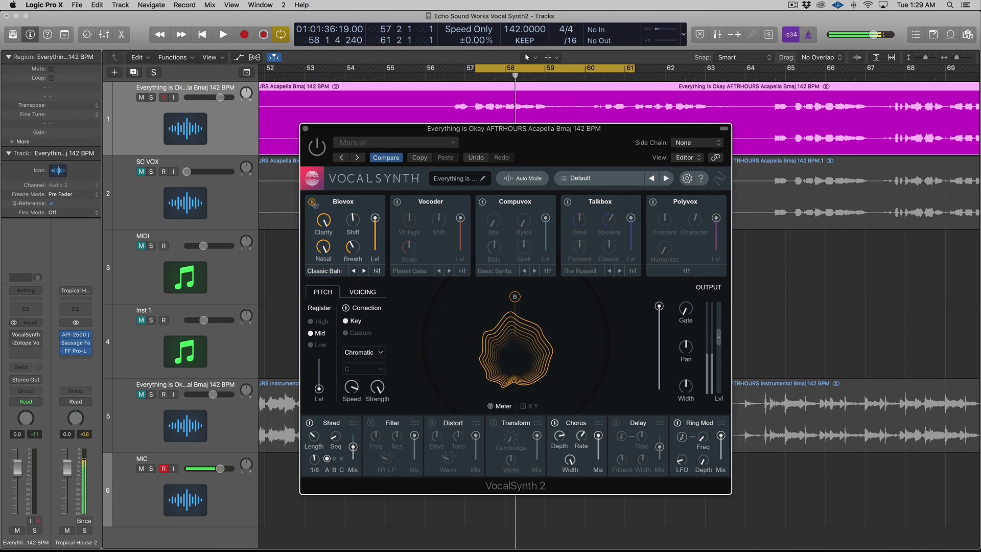
{"action": "left_click", "coordinate": [313, 202]}
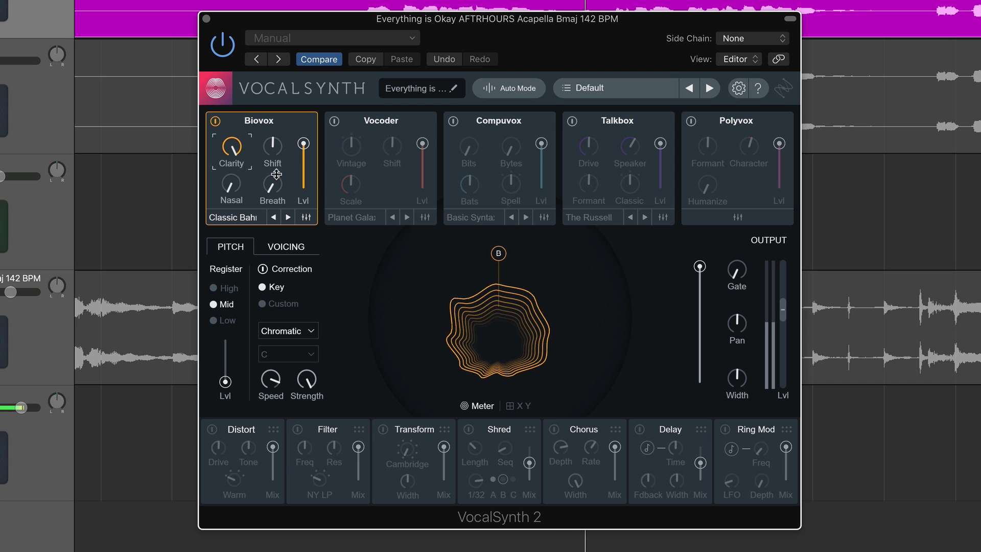
- Open Biovox's detailed controls and raise Clarity from near zero to its maximum
{"action": "mouse_move", "coordinate": [219, 178]}
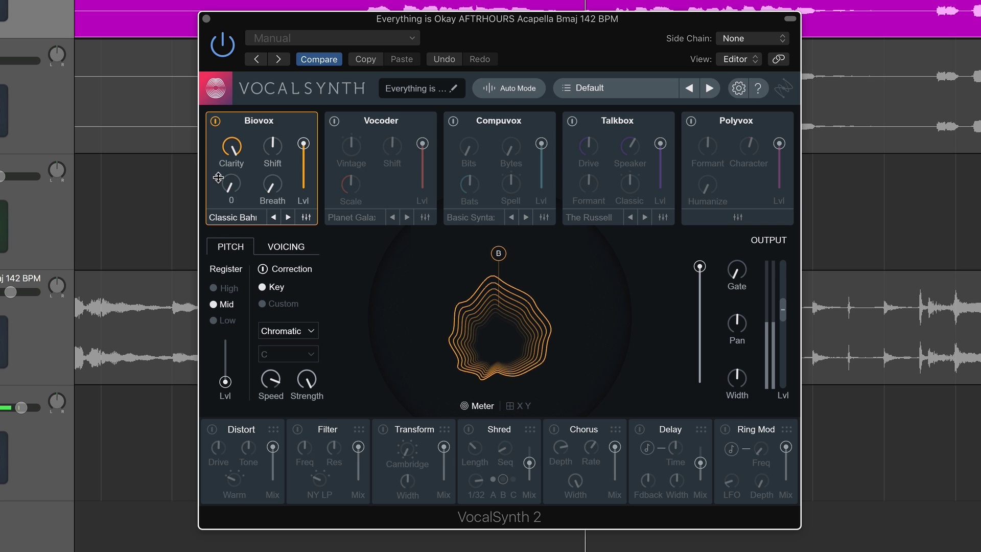
{"action": "mouse_move", "coordinate": [256, 168]}
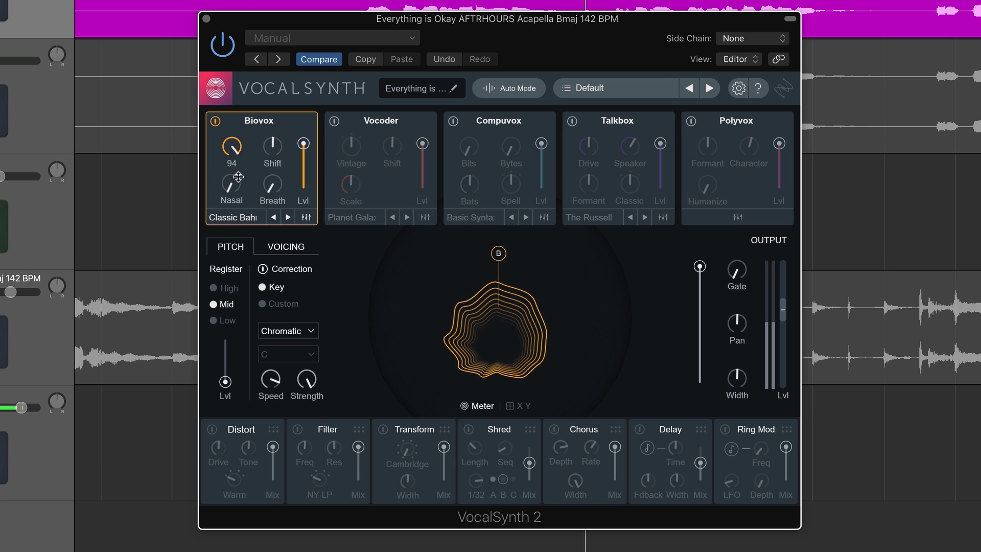
{"action": "left_click", "coordinate": [306, 217]}
{"action": "mouse_move", "coordinate": [231, 149]}
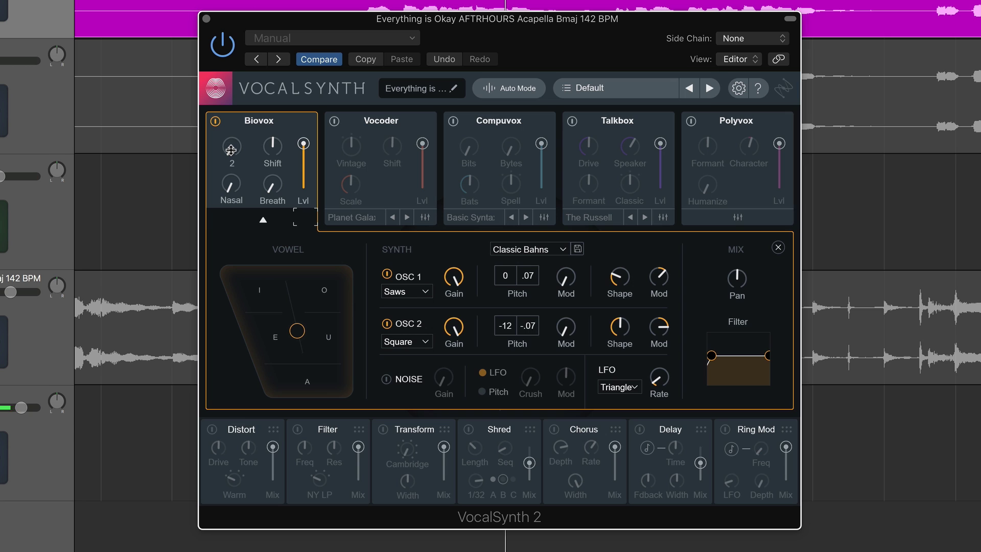
{"action": "left_click_drag", "start_coordinate": [231, 149], "coordinate": [228, 46]}
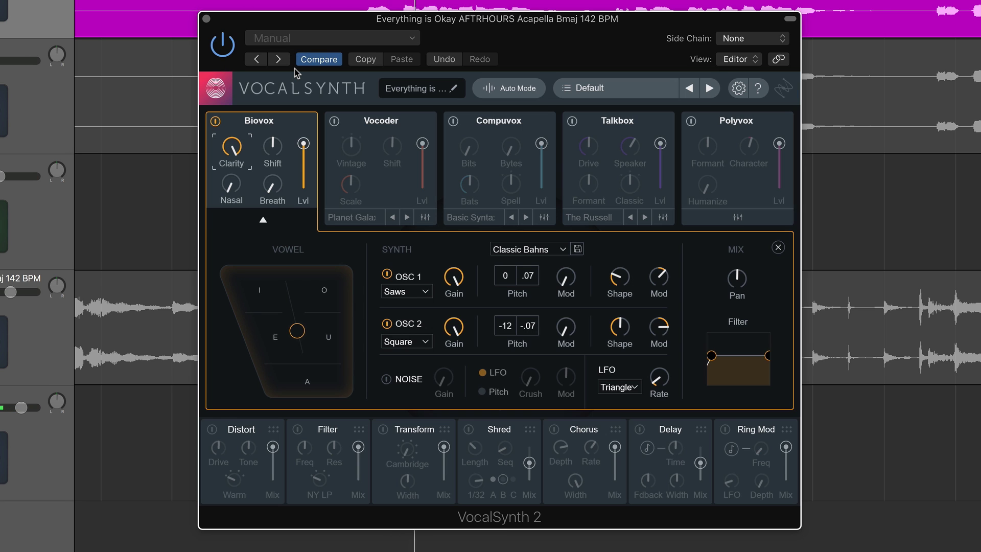
- Audition the Biovox Shift by lowering and raising it, then return it to the centre
{"action": "left_click_drag", "start_coordinate": [272, 147], "coordinate": [272, 199]}
{"action": "left_click_drag", "start_coordinate": [268, 174], "coordinate": [267, 97]}
{"action": "mouse_move", "coordinate": [275, 149]}
{"action": "left_click_drag", "start_coordinate": [275, 149], "coordinate": [275, 177]}
- Audition the Biovox Nasal amount at its maximum, then lower it back to its minimum
{"action": "mouse_move", "coordinate": [245, 190]}
{"action": "left_click_drag", "start_coordinate": [226, 183], "coordinate": [229, 35]}
{"action": "left_click", "coordinate": [263, 221]}
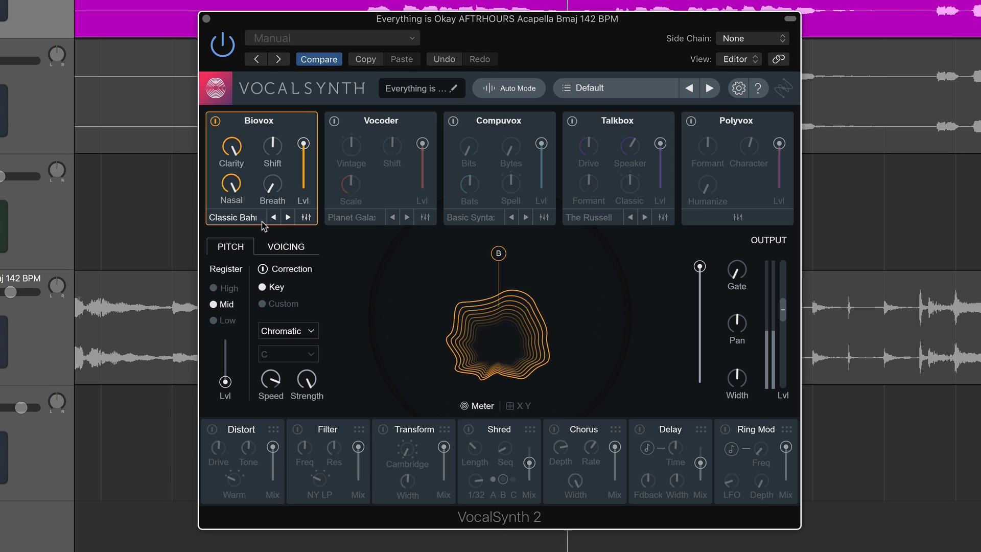
{"action": "left_click", "coordinate": [261, 222]}
{"action": "left_click", "coordinate": [276, 213]}
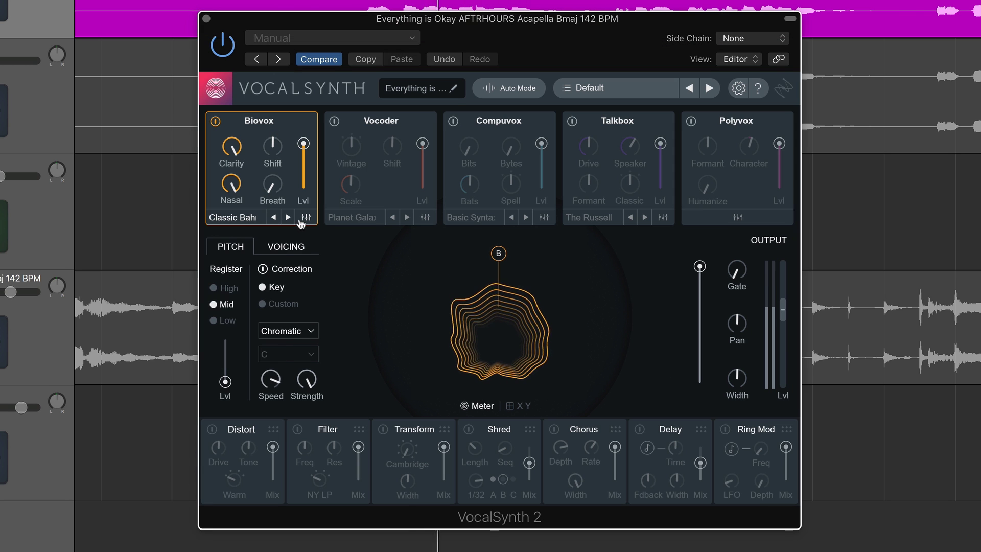
{"action": "left_click", "coordinate": [265, 219]}
{"action": "left_click_drag", "start_coordinate": [231, 185], "coordinate": [230, 222]}
{"action": "left_click_drag", "start_coordinate": [232, 186], "coordinate": [232, 221]}
- Audition the Biovox Breath amount by raising it to about 93, then lower it back to its minimum
{"action": "mouse_move", "coordinate": [259, 196]}
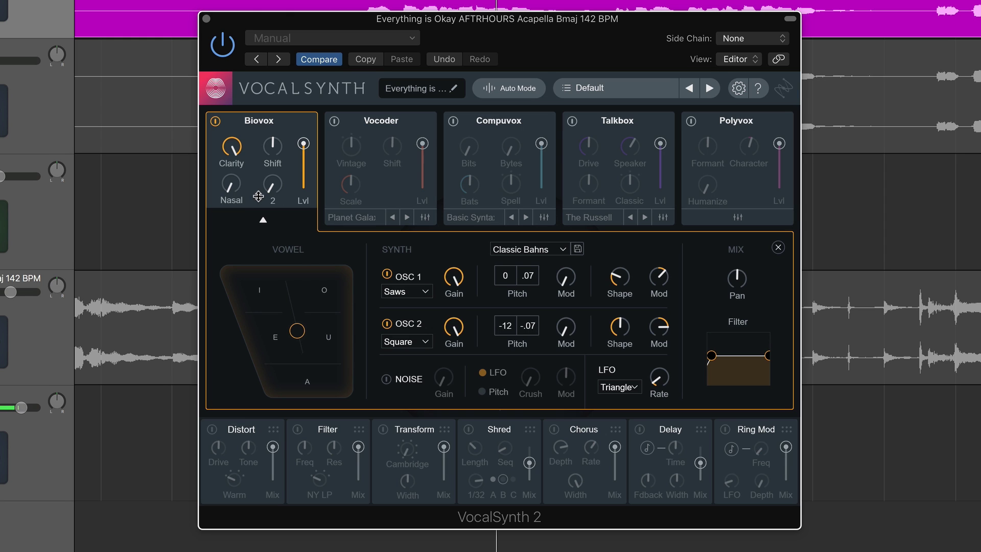
{"action": "left_click_drag", "start_coordinate": [258, 197], "coordinate": [286, 74]}
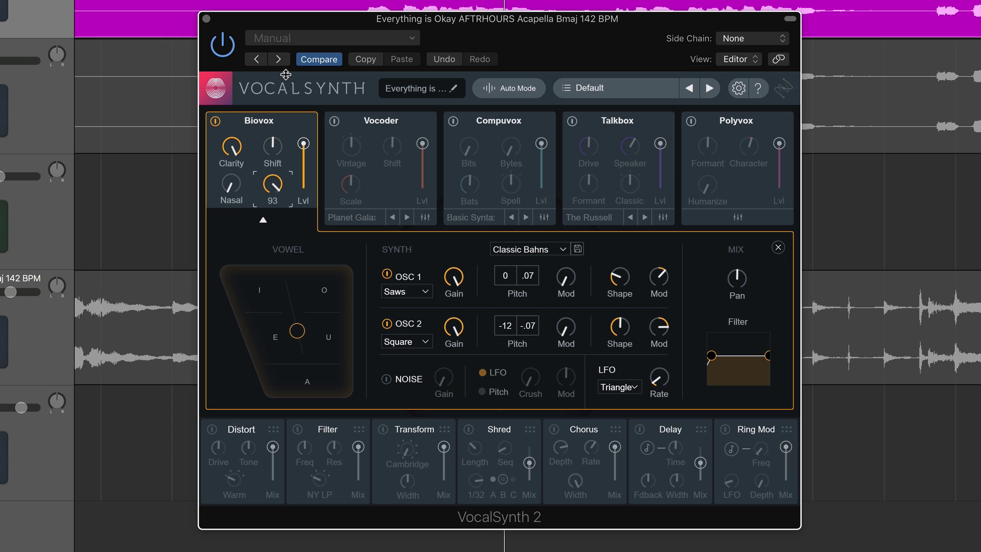
{"action": "mouse_move", "coordinate": [279, 190]}
{"action": "left_click_drag", "start_coordinate": [277, 191], "coordinate": [275, 234]}
{"action": "mouse_move", "coordinate": [269, 186]}
{"action": "left_click_drag", "start_coordinate": [269, 194], "coordinate": [278, 249]}
- Move the Biovox vowel marker to E and down past A, then return it to between E and U
{"action": "left_click", "coordinate": [297, 327]}
{"action": "left_click_drag", "start_coordinate": [297, 328], "coordinate": [272, 325]}
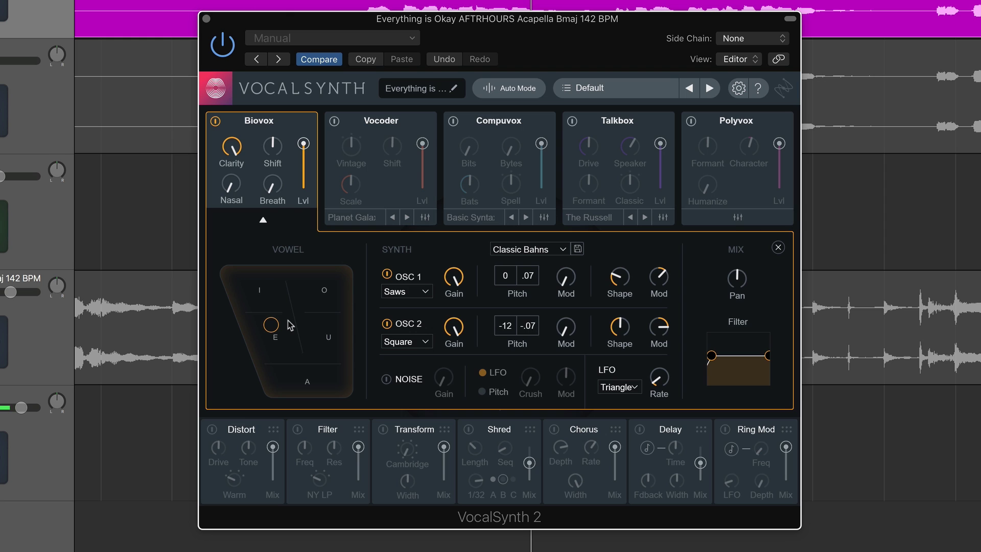
{"action": "left_click_drag", "start_coordinate": [271, 326], "coordinate": [325, 439]}
{"action": "left_click_drag", "start_coordinate": [320, 389], "coordinate": [298, 333]}
{"action": "mouse_move", "coordinate": [301, 334]}
{"action": "left_mouse_down"}
{"action": "mouse_move", "coordinate": [338, 292]}
{"action": "mouse_move", "coordinate": [298, 341]}
{"action": "mouse_move", "coordinate": [289, 295]}
{"action": "mouse_move", "coordinate": [305, 389]}
{"action": "mouse_move", "coordinate": [296, 325]}
{"action": "left_mouse_up"}
{"action": "left_click_drag", "start_coordinate": [293, 327], "coordinate": [295, 330]}
- Turn off OSC 2 in Biovox and try OSC 1's coarse pitch at 12 and -12, settling on +12
{"action": "left_click", "coordinate": [387, 324]}
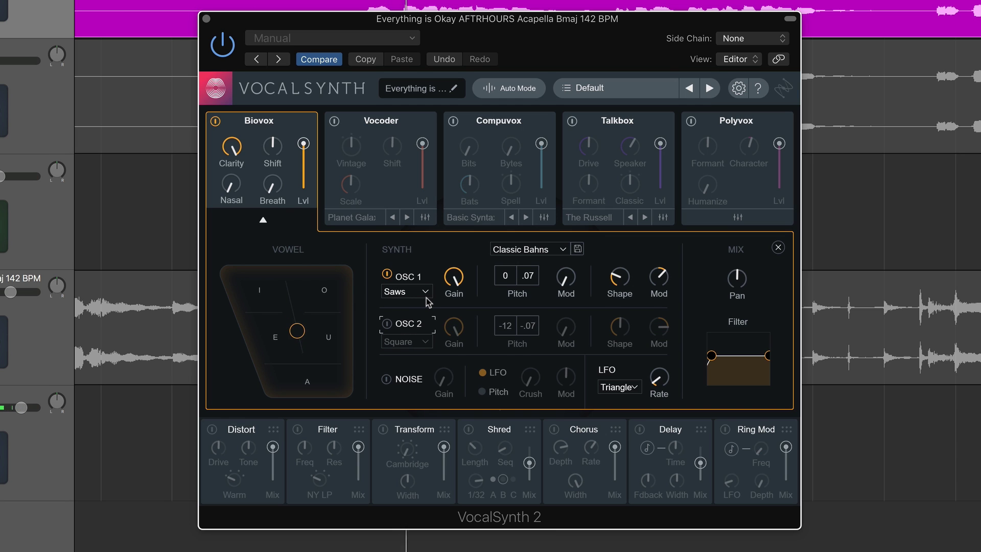
{"action": "double_click", "coordinate": [505, 276]}
{"action": "type", "text": "12"}
{"action": "key", "text": "Return"}
{"action": "double_click", "coordinate": [507, 276]}
{"action": "type", "text": "-12"}
{"action": "key", "text": "Return"}
{"action": "double_click", "coordinate": [506, 276]}
{"action": "type", "text": "12"}
{"action": "key", "text": "Return"}
- Try different OSC 1 waveforms in Biovox, including Square, and settle on Saw
{"action": "left_click", "coordinate": [417, 292]}
{"action": "left_click", "coordinate": [416, 319]}
{"action": "left_click", "coordinate": [413, 292]}
{"action": "key", "text": "Down"}
{"action": "key", "text": "Return"}
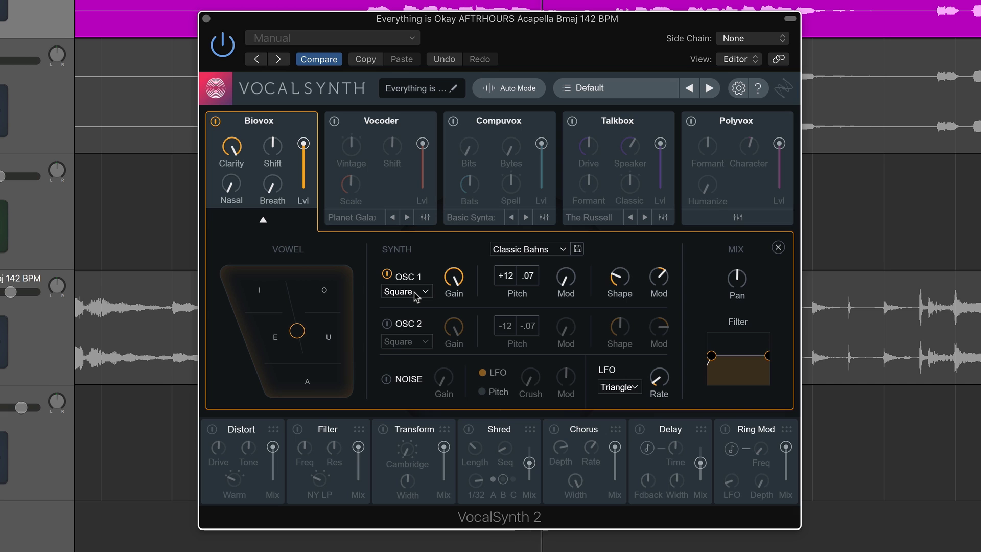
{"action": "left_click", "coordinate": [415, 297]}
{"action": "left_click", "coordinate": [409, 305]}
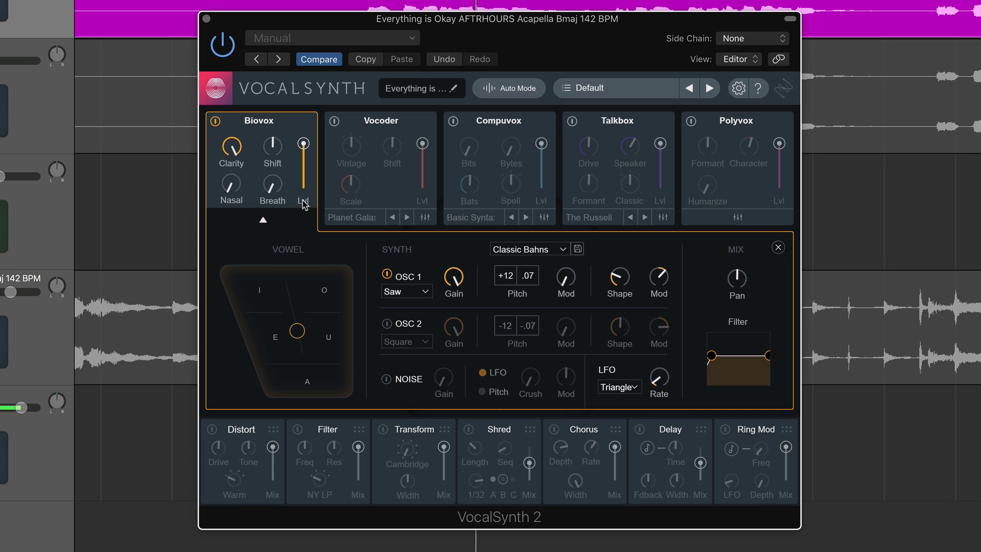
- Collapse Biovox's detailed controls, lower the main mix slider to about halfway, and set Clarity near the middle and Shift to 100
{"action": "left_click", "coordinate": [263, 221]}
{"action": "left_click_drag", "start_coordinate": [698, 285], "coordinate": [700, 331]}
{"action": "left_click_drag", "start_coordinate": [231, 146], "coordinate": [243, 230]}
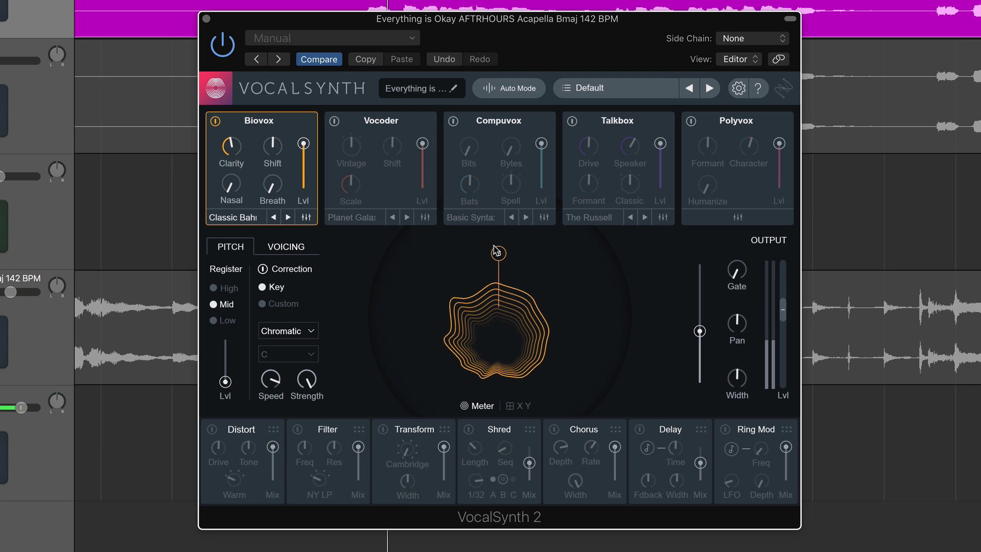
{"action": "left_click_drag", "start_coordinate": [273, 146], "coordinate": [282, 108]}
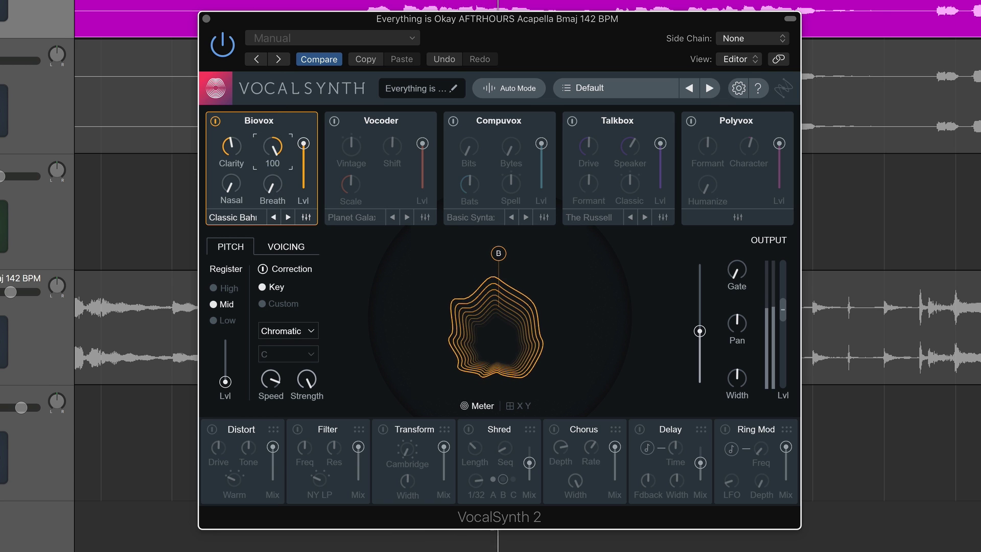
{"action": "left_click", "coordinate": [305, 216]}
{"action": "left_click", "coordinate": [406, 291]}
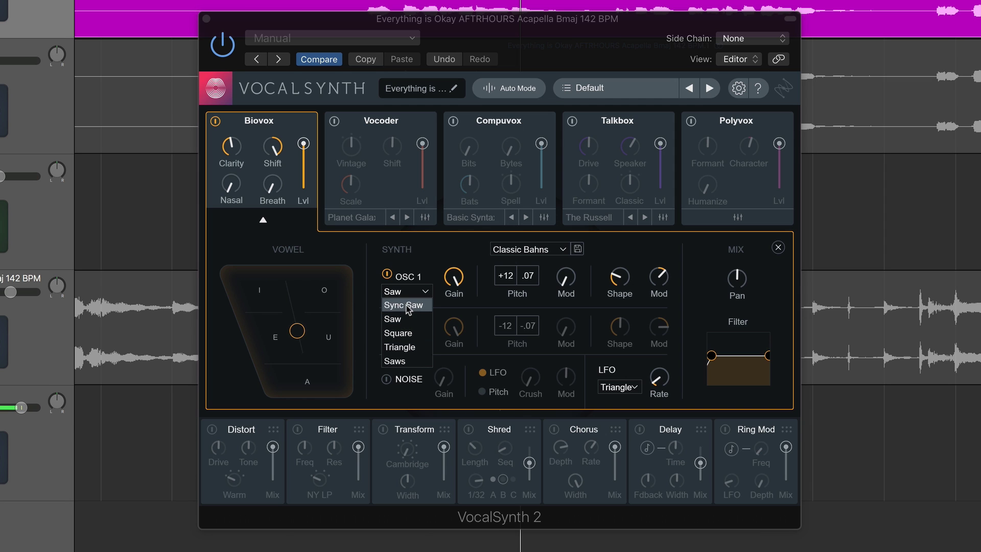
{"action": "left_click", "coordinate": [306, 205]}
- Turn off Biovox and enable Vocoder instead, look at Vocoder's detailed controls, and toggle the module off and back on
{"action": "left_click", "coordinate": [215, 122]}
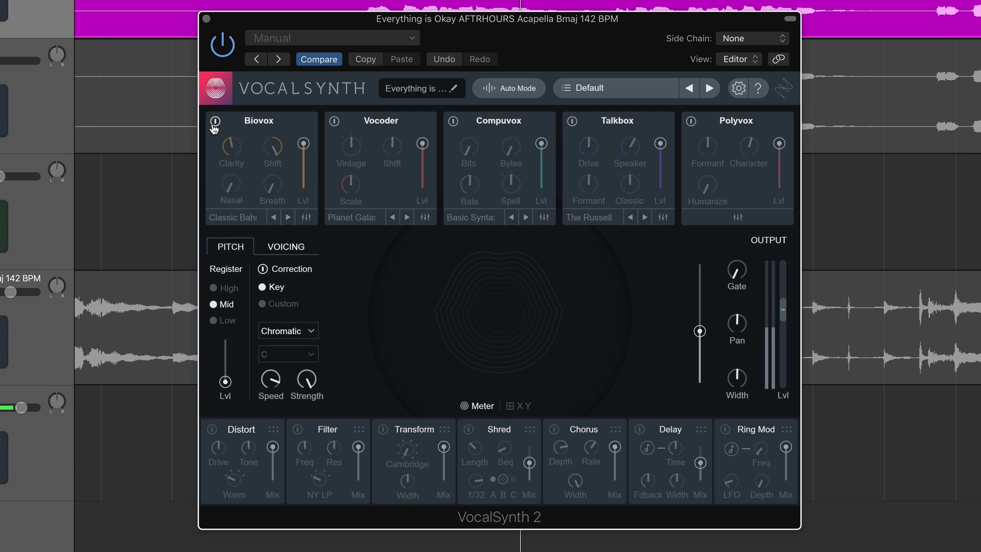
{"action": "left_click", "coordinate": [334, 121]}
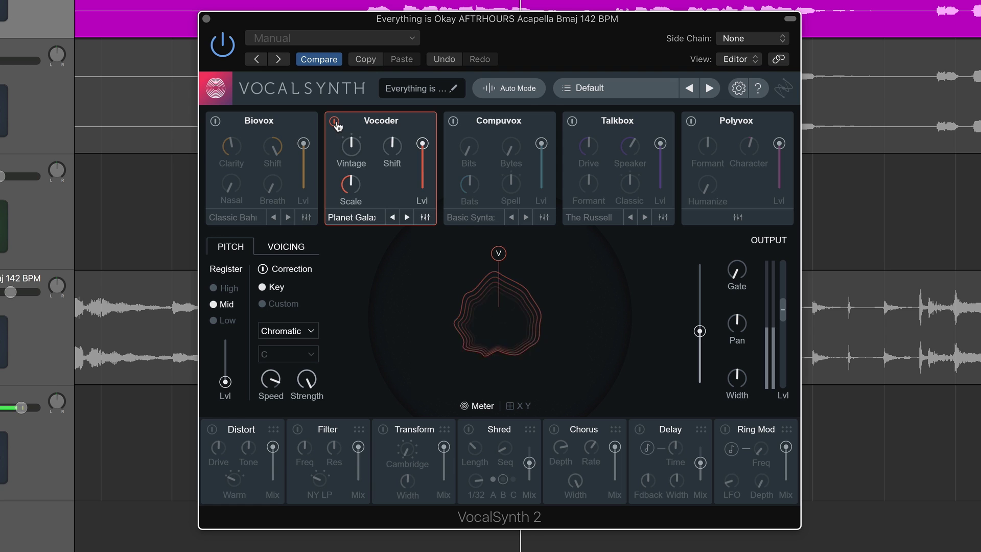
{"action": "left_click", "coordinate": [425, 218]}
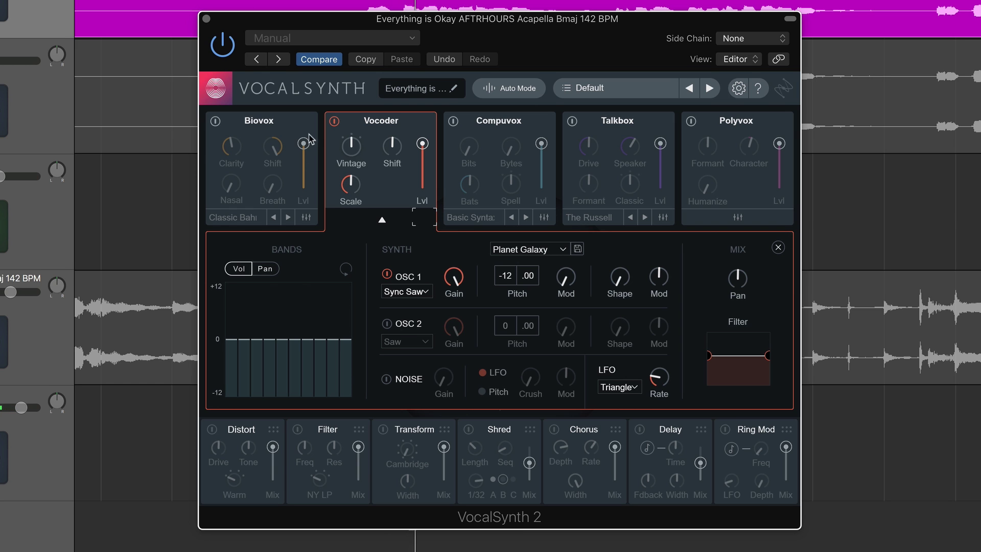
{"action": "left_click", "coordinate": [334, 121]}
{"action": "left_click", "coordinate": [335, 122]}
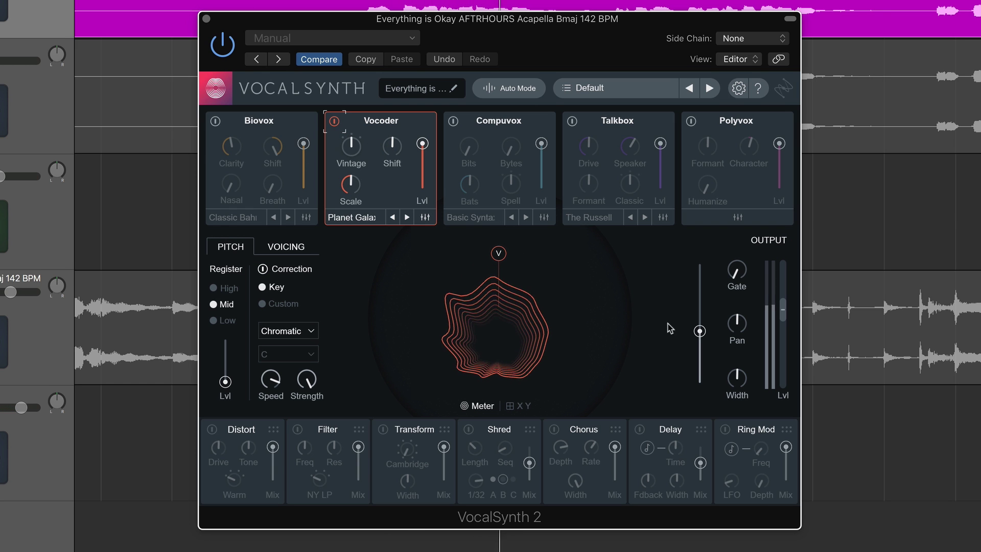
- Raise the main mix to full and shape Vocoder's band curves for volume and pan in its detailed controls
{"action": "left_click_drag", "start_coordinate": [700, 330], "coordinate": [700, 266]}
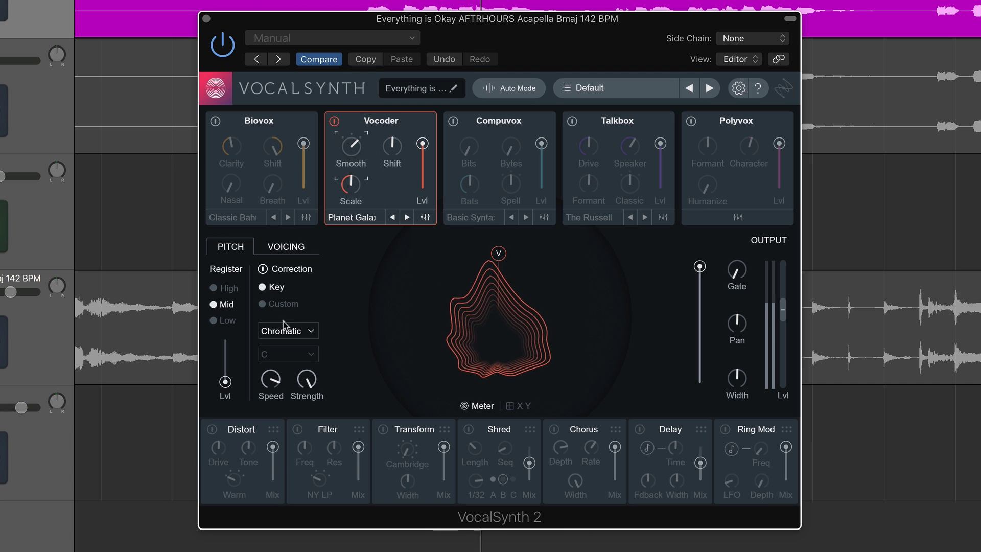
{"action": "left_click", "coordinate": [424, 218]}
{"action": "mouse_move", "coordinate": [227, 346]}
{"action": "left_mouse_down"}
{"action": "mouse_move", "coordinate": [309, 314]}
{"action": "mouse_move", "coordinate": [327, 338]}
{"action": "mouse_move", "coordinate": [339, 325]}
{"action": "mouse_move", "coordinate": [325, 284]}
{"action": "mouse_move", "coordinate": [258, 340]}
{"action": "mouse_move", "coordinate": [329, 379]}
{"action": "mouse_move", "coordinate": [351, 356]}
{"action": "mouse_move", "coordinate": [261, 368]}
{"action": "mouse_move", "coordinate": [230, 344]}
{"action": "mouse_move", "coordinate": [349, 356]}
{"action": "mouse_move", "coordinate": [250, 336]}
{"action": "mouse_move", "coordinate": [310, 350]}
{"action": "mouse_move", "coordinate": [341, 309]}
{"action": "left_mouse_up"}
{"action": "left_click", "coordinate": [266, 269]}
{"action": "mouse_move", "coordinate": [294, 337]}
{"action": "left_mouse_down"}
{"action": "mouse_move", "coordinate": [288, 302]}
{"action": "mouse_move", "coordinate": [278, 336]}
{"action": "mouse_move", "coordinate": [248, 367]}
{"action": "mouse_move", "coordinate": [327, 317]}
{"action": "mouse_move", "coordinate": [250, 327]}
{"action": "mouse_move", "coordinate": [367, 323]}
{"action": "left_mouse_up"}
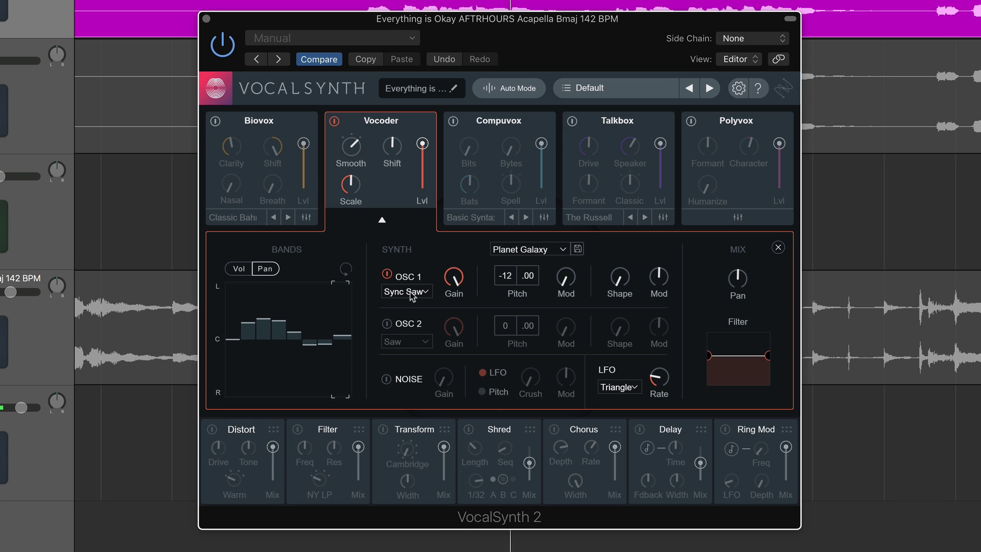
{"action": "left_click", "coordinate": [382, 220]}
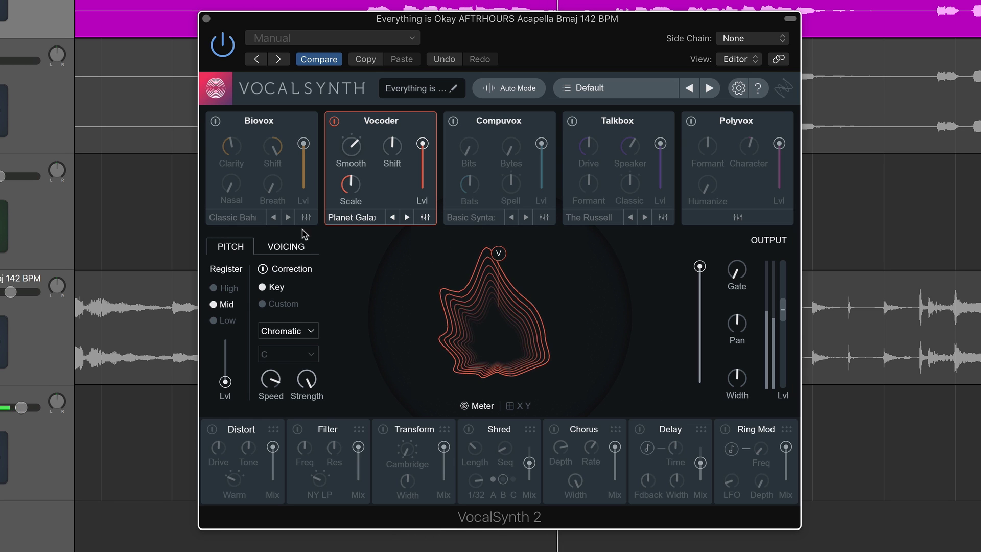
- Try Saw, Square and Triangle for Vocoder's OSC 1, settle on Saws, and switch the band display to volume
{"action": "left_click", "coordinate": [424, 217]}
{"action": "left_click", "coordinate": [425, 291]}
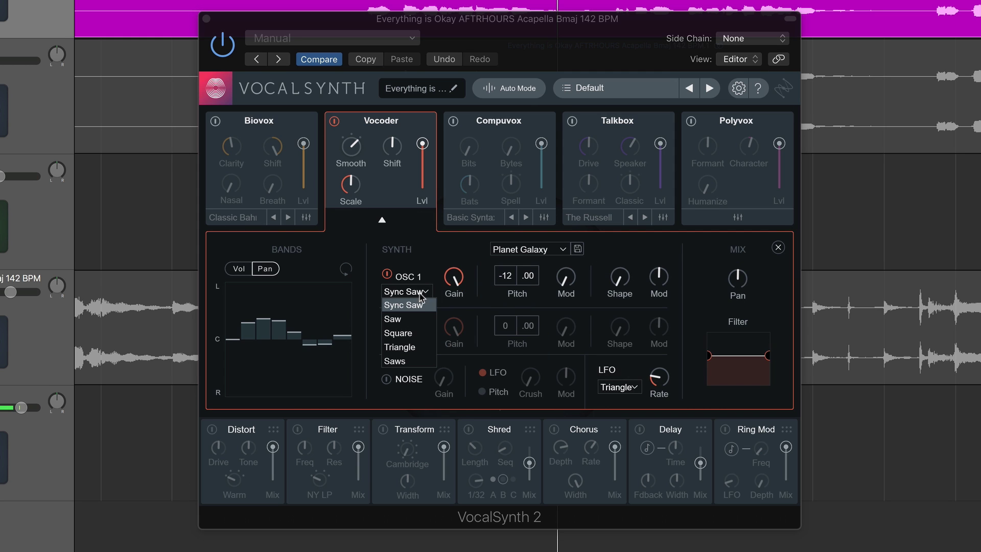
{"action": "left_click", "coordinate": [417, 319]}
{"action": "left_click", "coordinate": [424, 292]}
{"action": "left_click", "coordinate": [425, 335]}
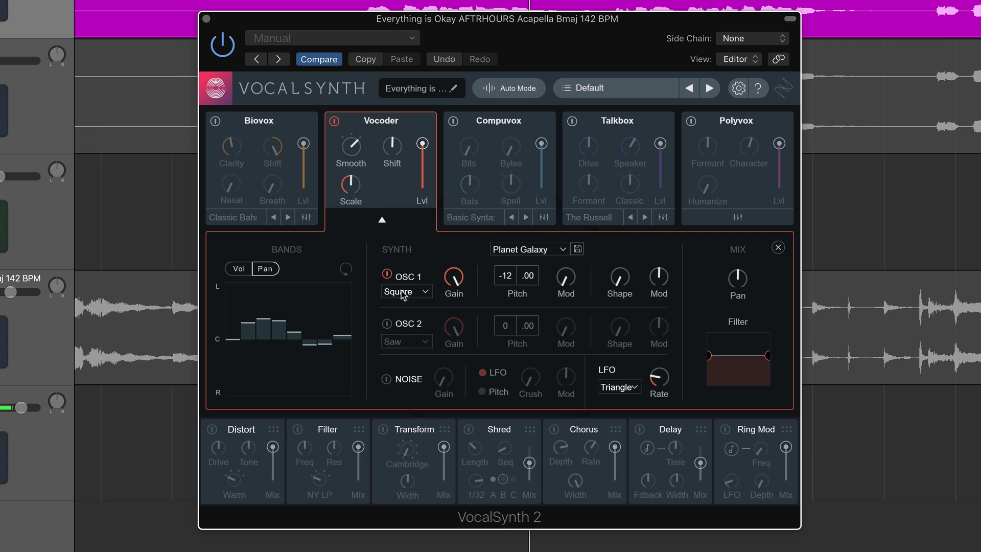
{"action": "left_click", "coordinate": [424, 293]}
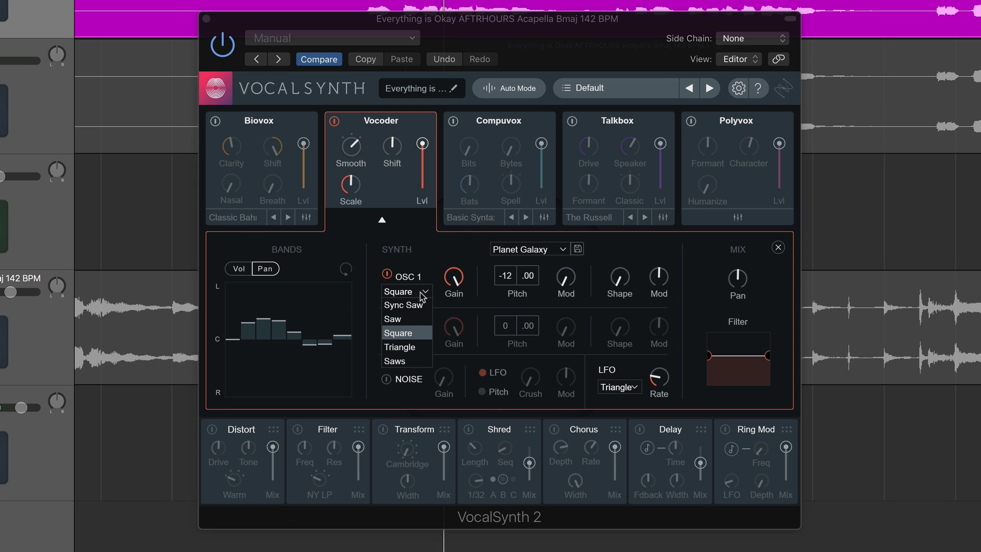
{"action": "left_click", "coordinate": [243, 270]}
{"action": "left_click", "coordinate": [427, 294]}
{"action": "left_click", "coordinate": [418, 351]}
{"action": "left_click", "coordinate": [416, 294]}
{"action": "left_click", "coordinate": [417, 360]}
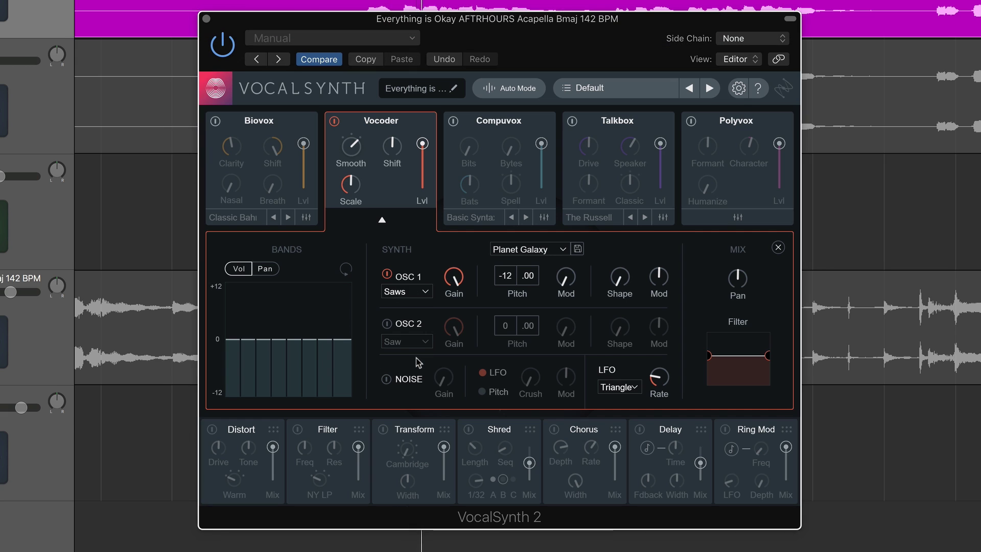
{"action": "left_click", "coordinate": [383, 223]}
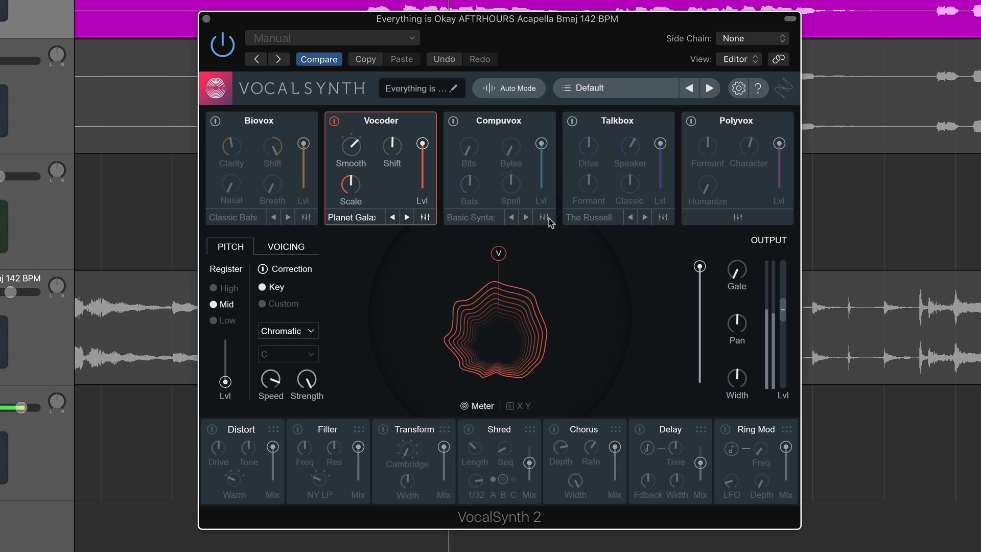
- Try Compuvox, Talkbox and Polyvox alongside Vocoder, looking at Compuvox's detailed controls, and switch all three off again
{"action": "left_click", "coordinate": [454, 121]}
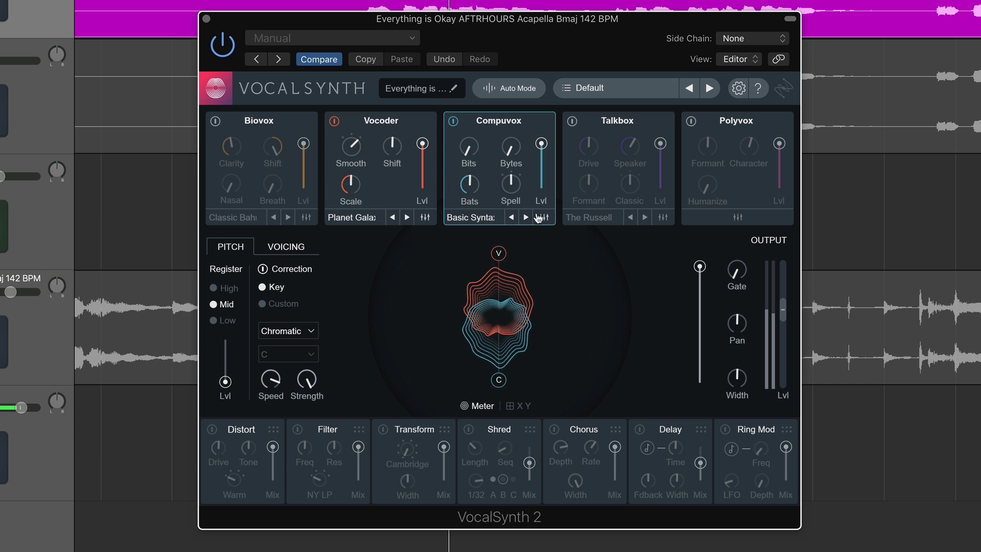
{"action": "left_click", "coordinate": [541, 217]}
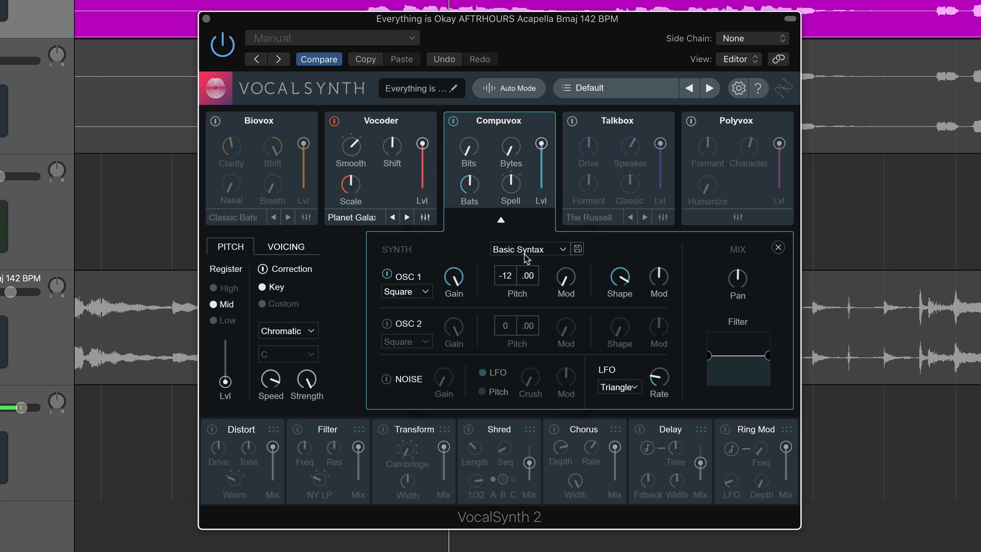
{"action": "left_click", "coordinate": [572, 121]}
{"action": "left_click", "coordinate": [691, 120]}
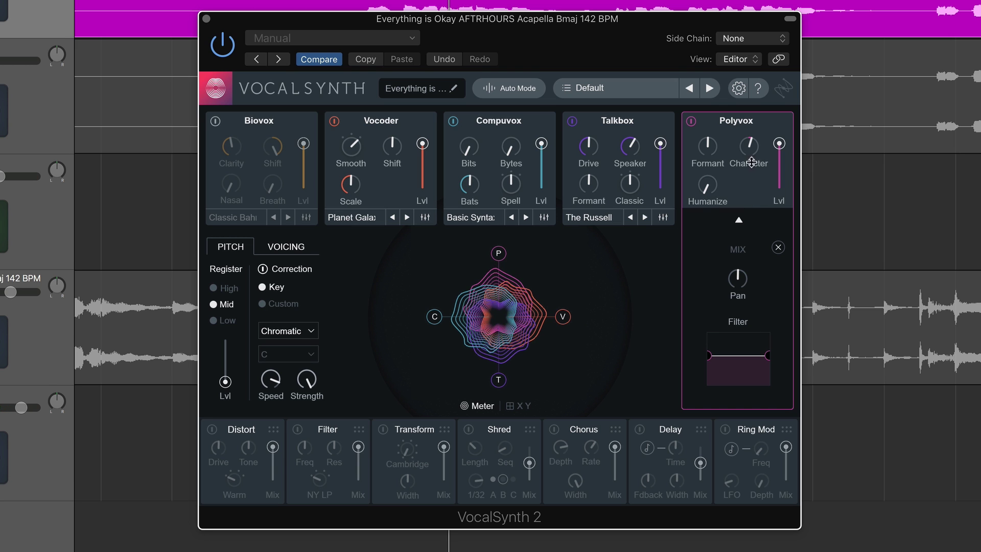
{"action": "left_click", "coordinate": [691, 120]}
{"action": "left_click", "coordinate": [572, 121]}
{"action": "left_click", "coordinate": [453, 121]}
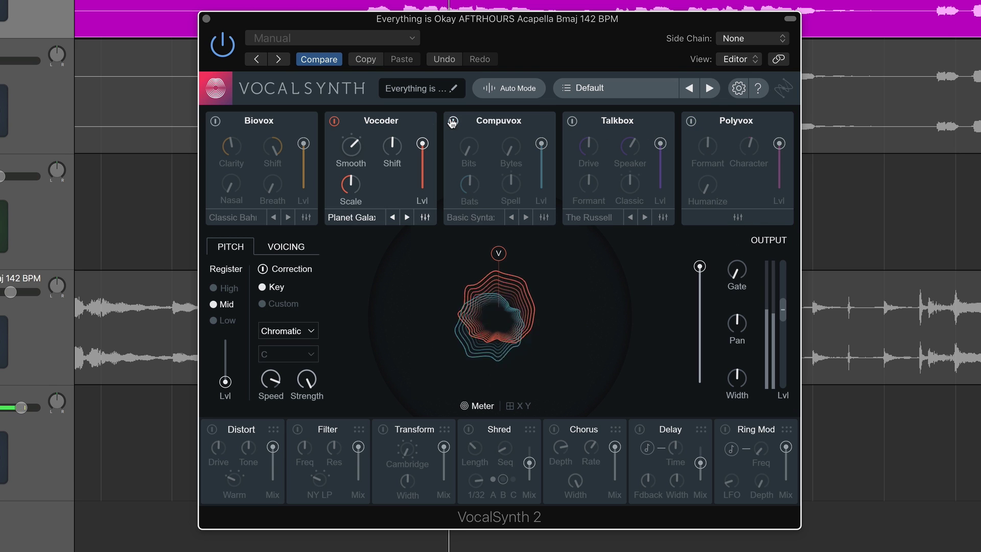
- Replace Vocoder with Biovox, lower the main mix to slightly above halfway, and look at Biovox's detailed controls
{"action": "left_click", "coordinate": [335, 121]}
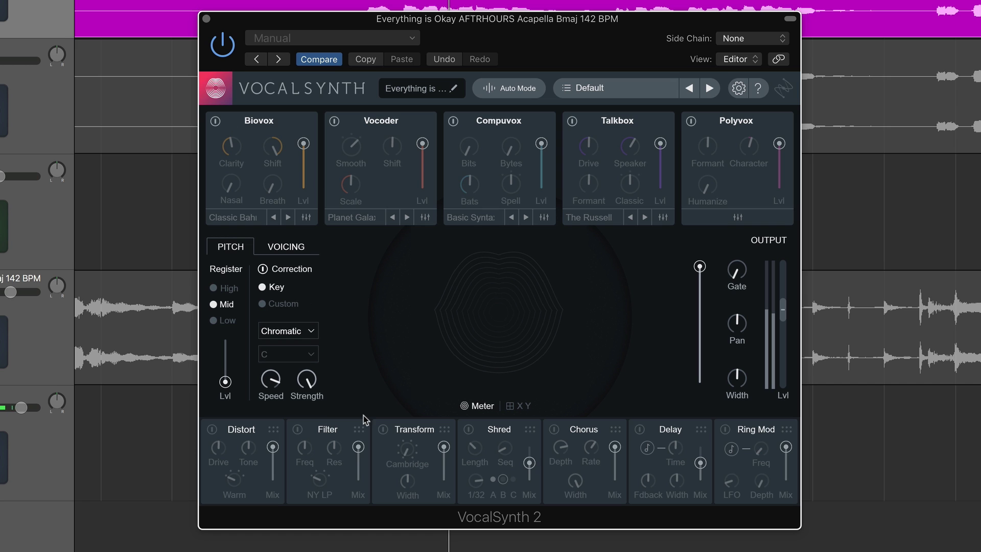
{"action": "left_click", "coordinate": [215, 121]}
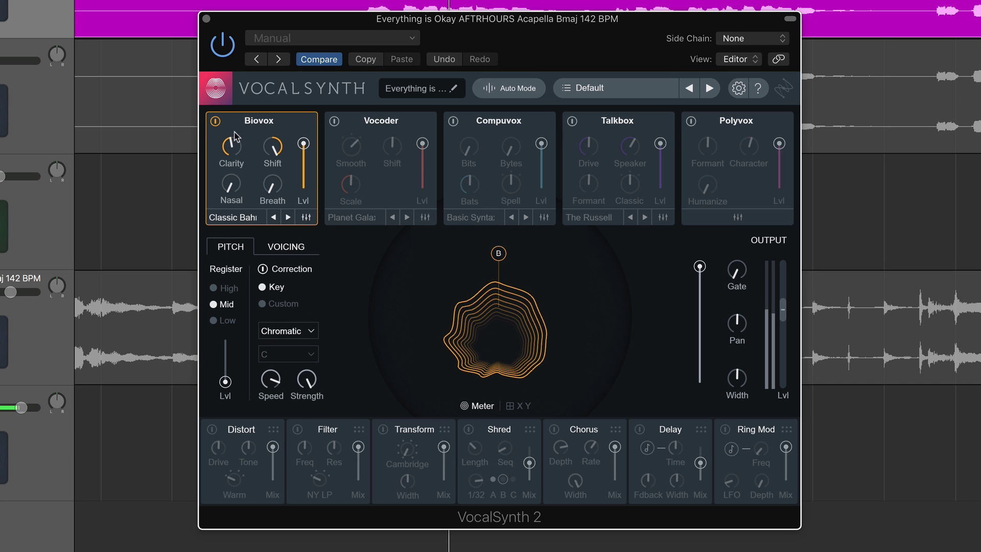
{"action": "left_click_drag", "start_coordinate": [698, 266], "coordinate": [698, 315]}
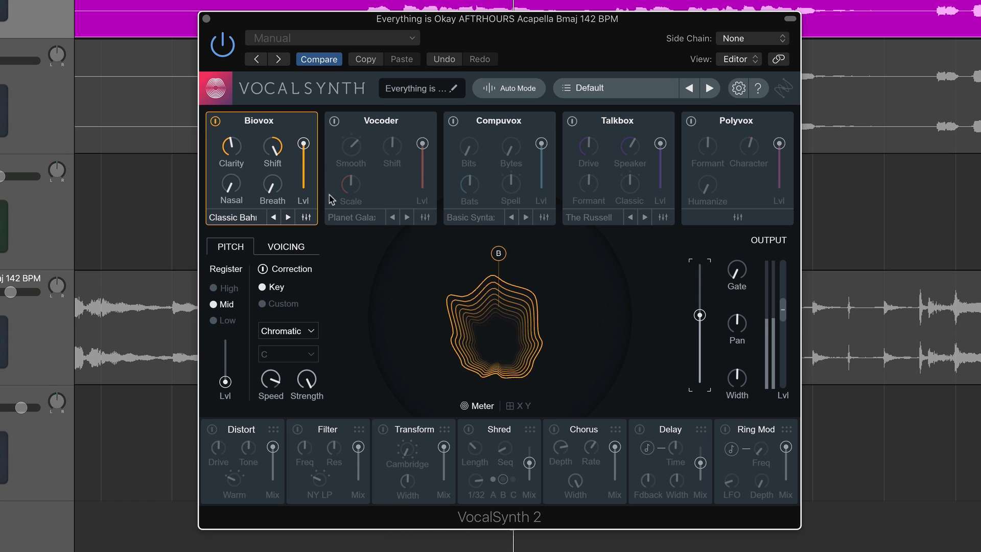
{"action": "left_click", "coordinate": [306, 217]}
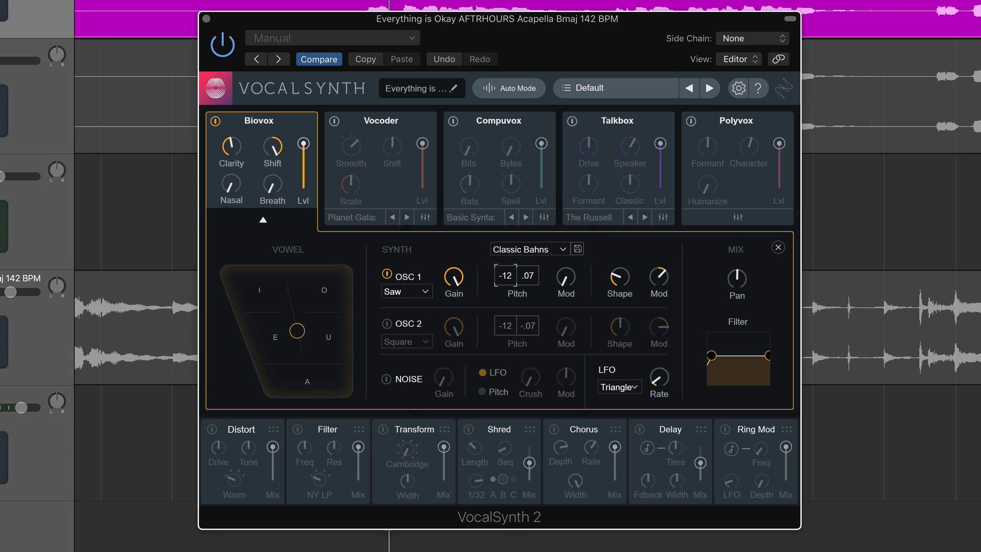
{"action": "left_click_drag", "start_coordinate": [303, 145], "coordinate": [305, 121]}
{"action": "left_click", "coordinate": [263, 220]}
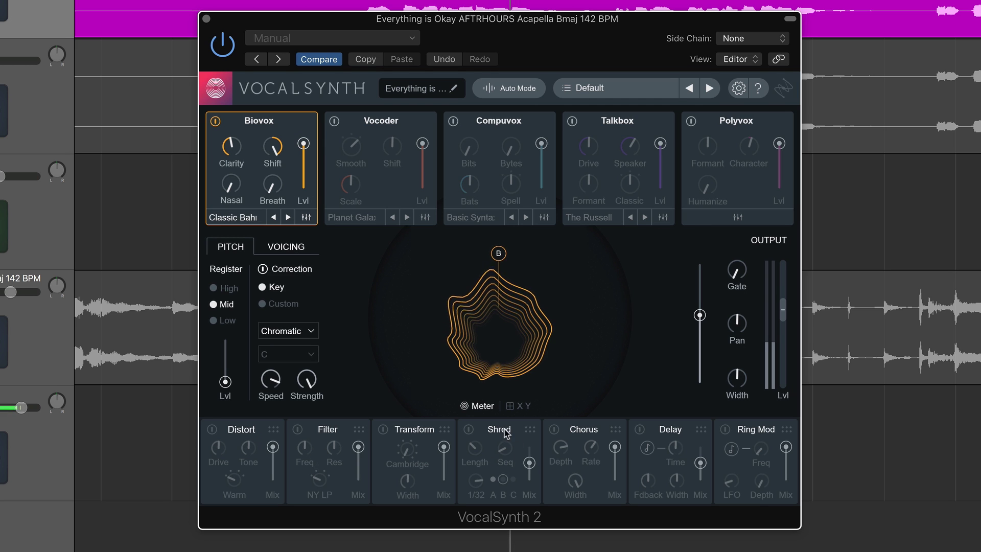
- Try the Shred effect with a 1/4 rate, 1/8 length, adjusted Seq and full mix, and switch it off
{"action": "left_click", "coordinate": [469, 430]}
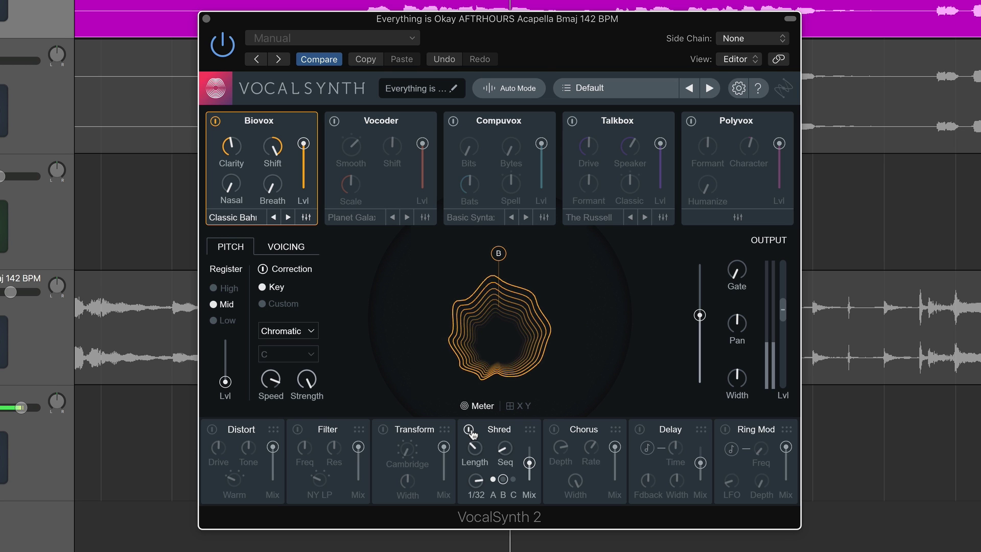
{"action": "mouse_move", "coordinate": [475, 450]}
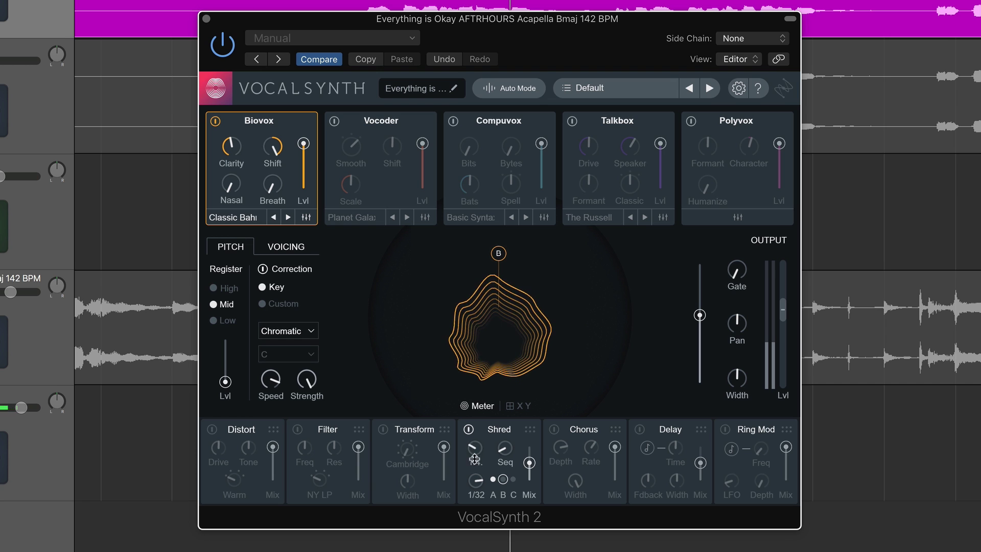
{"action": "left_click_drag", "start_coordinate": [505, 450], "coordinate": [472, 550]}
{"action": "left_click_drag", "start_coordinate": [529, 463], "coordinate": [530, 448]}
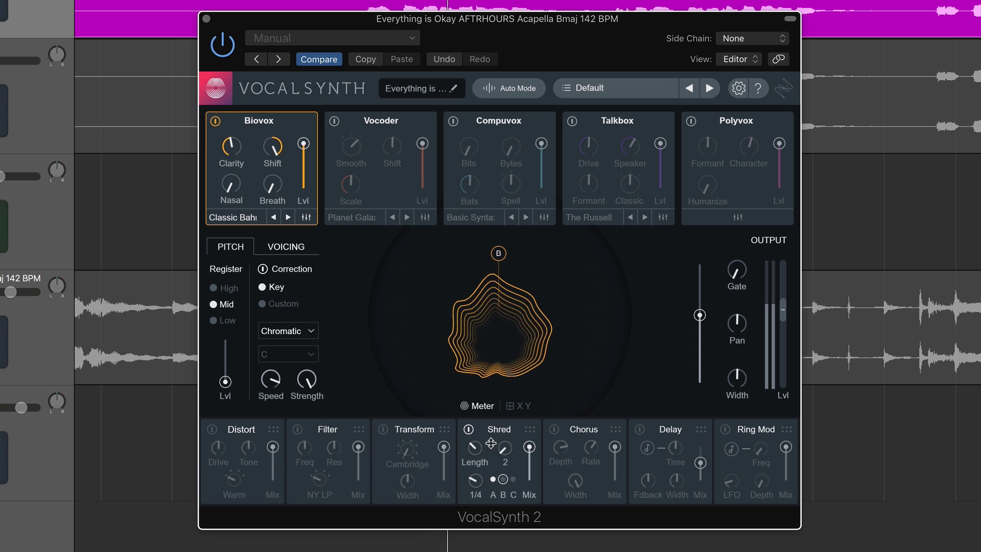
{"action": "left_click_drag", "start_coordinate": [472, 464], "coordinate": [481, 429]}
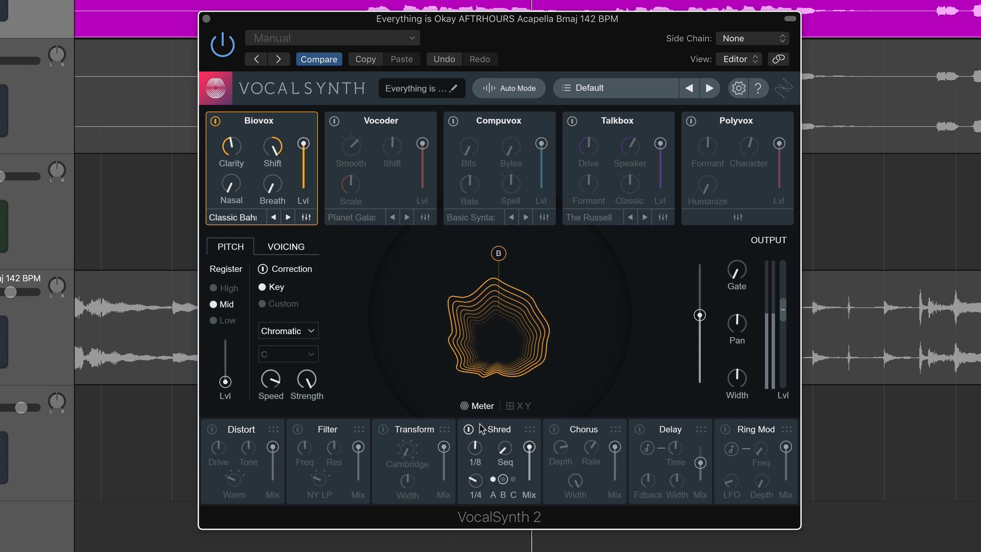
{"action": "left_click_drag", "start_coordinate": [505, 448], "coordinate": [506, 422]}
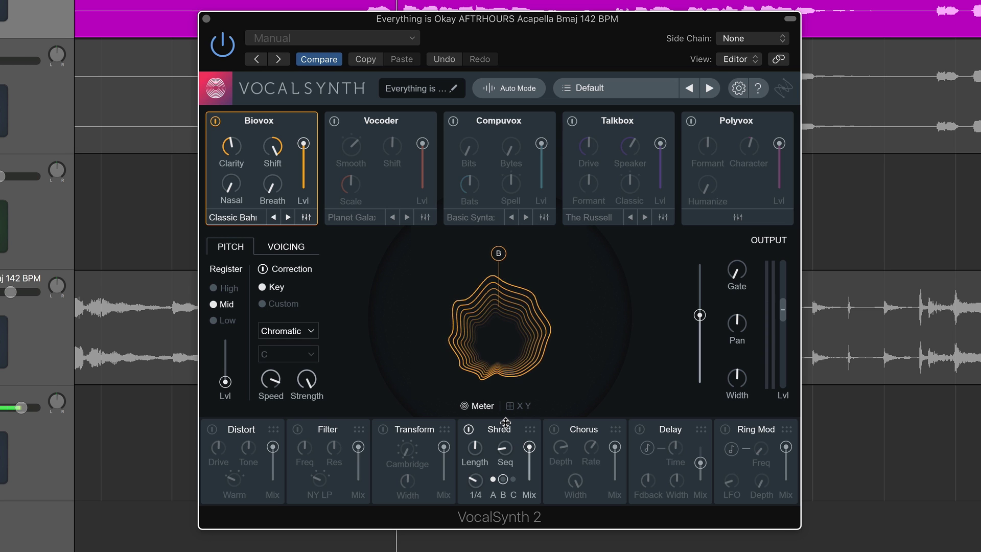
{"action": "left_click", "coordinate": [469, 431]}
- Try the Chorus effect with Rate 1.02, Width 46 and the main mix lowered to about a quarter, and switch it off
{"action": "left_click", "coordinate": [554, 430]}
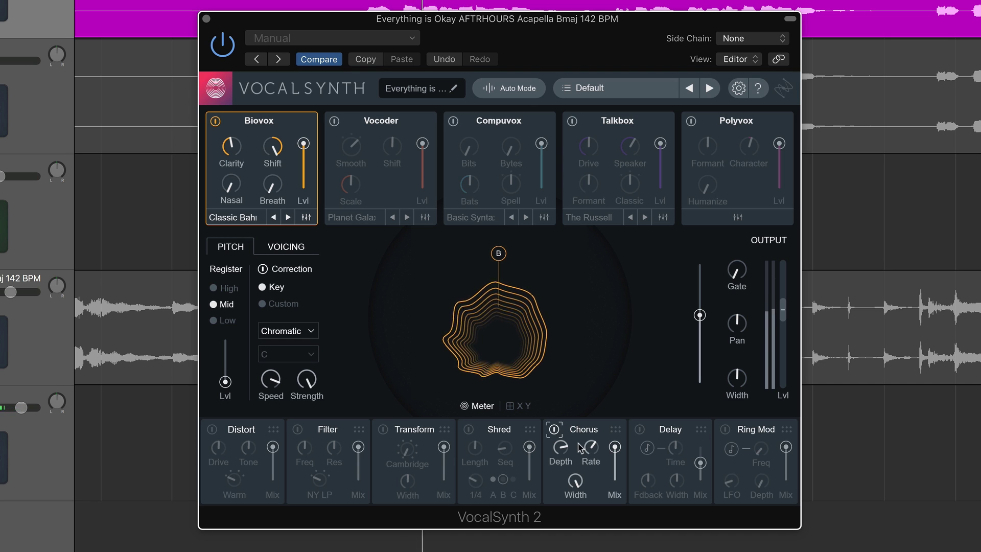
{"action": "left_click_drag", "start_coordinate": [690, 322], "coordinate": [698, 359]}
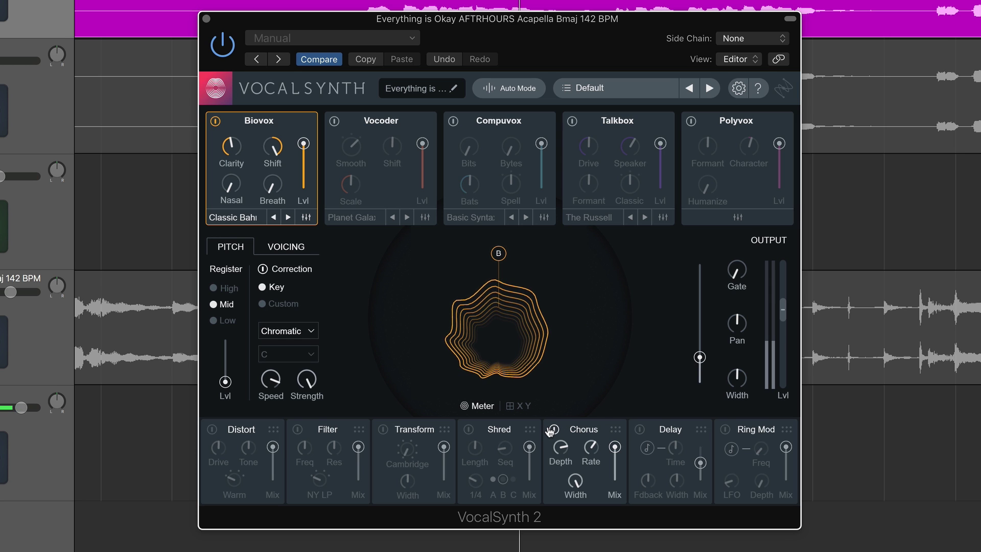
{"action": "left_click_drag", "start_coordinate": [699, 357], "coordinate": [701, 350]}
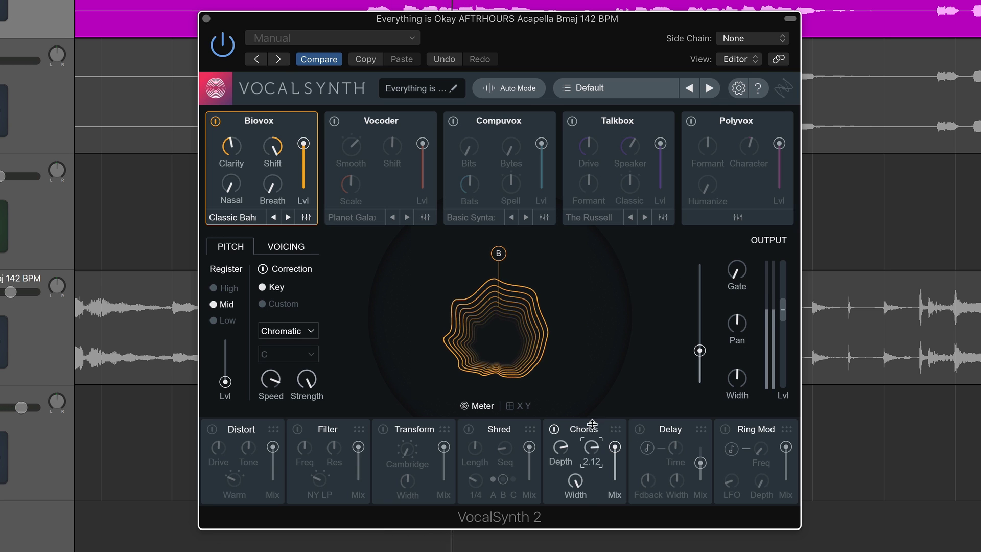
{"action": "left_click_drag", "start_coordinate": [575, 497], "coordinate": [575, 495]}
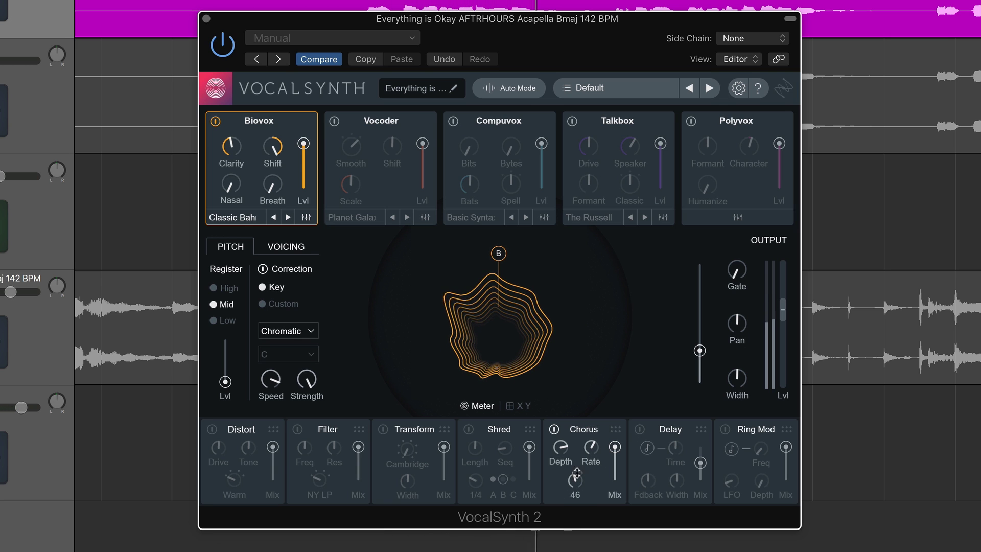
{"action": "mouse_move", "coordinate": [584, 448]}
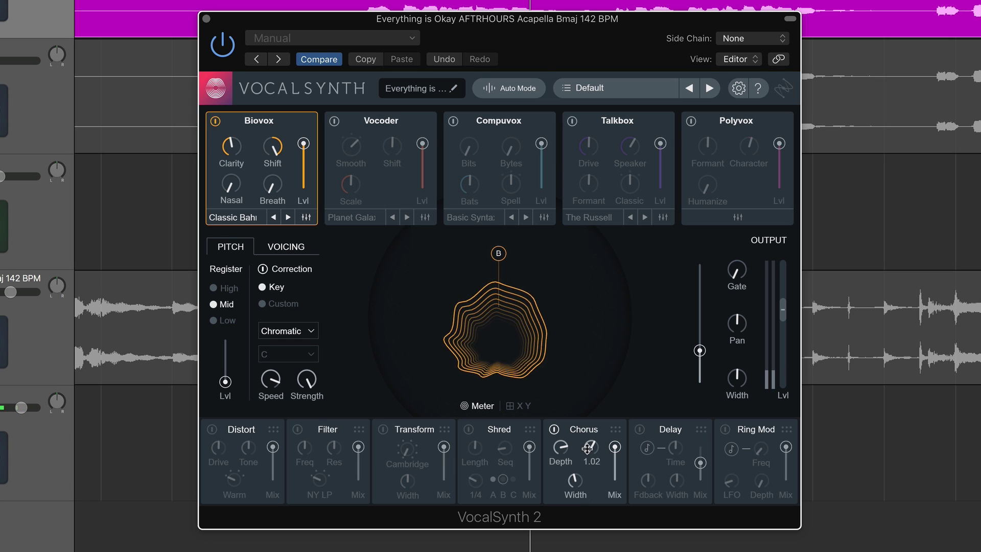
{"action": "left_click", "coordinate": [554, 429]}
- Enable Ring Mod, raise its frequency, and turn its Depth up to full
{"action": "left_click", "coordinate": [726, 430]}
{"action": "mouse_move", "coordinate": [770, 459]}
{"action": "left_click_drag", "start_coordinate": [769, 459], "coordinate": [764, 436]}
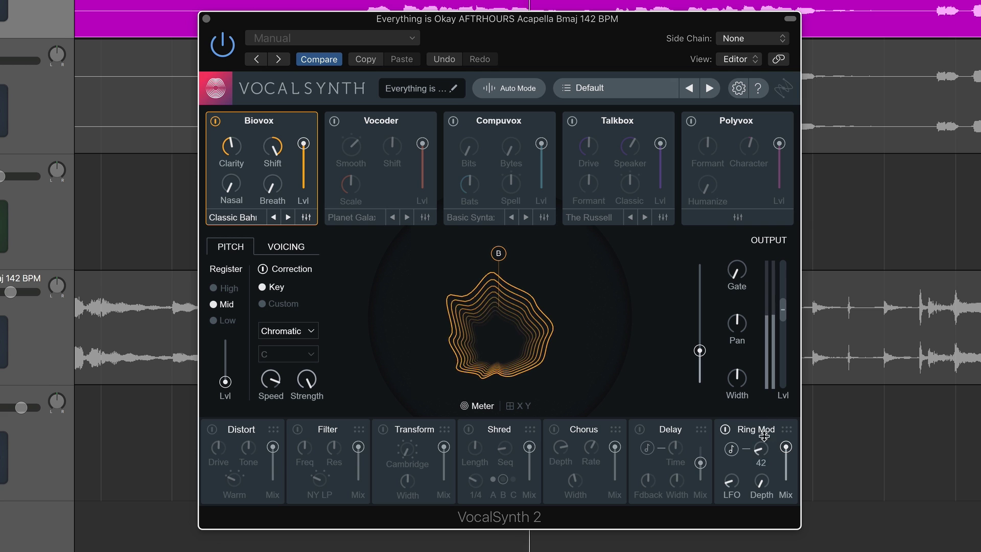
{"action": "left_click_drag", "start_coordinate": [762, 481], "coordinate": [762, 340]}
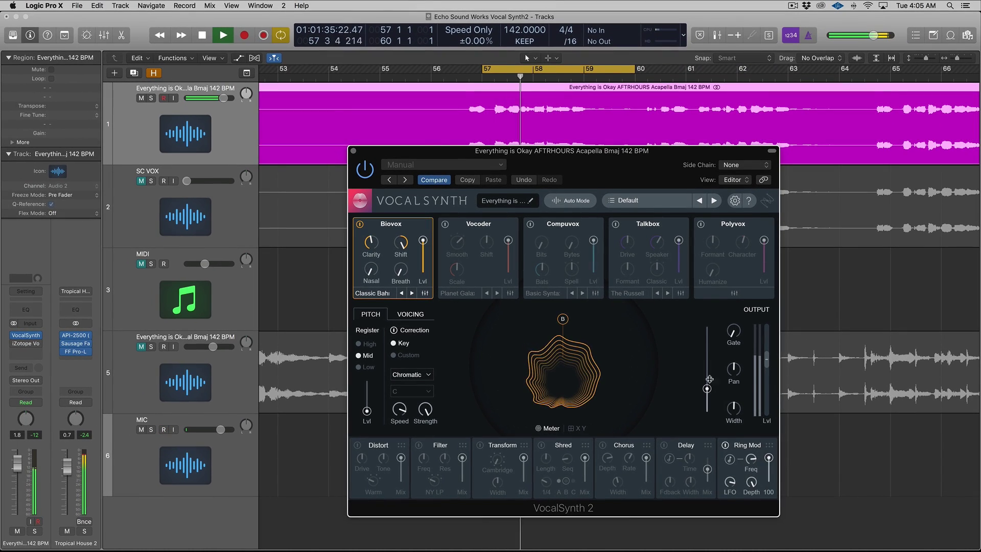
- Raise the main mix to full, lower Ring Mod's Mix to 38, and turn on its tempo sync
{"action": "left_click_drag", "start_coordinate": [710, 379], "coordinate": [708, 328]}
{"action": "left_click_drag", "start_coordinate": [751, 483], "coordinate": [750, 479]}
{"action": "key", "text": "space"}
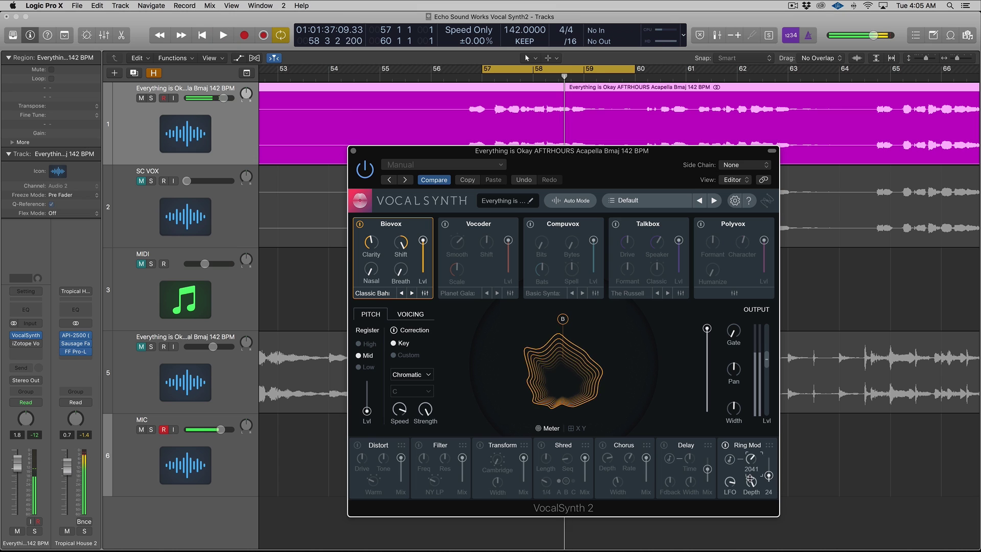
{"action": "left_click", "coordinate": [730, 459]}
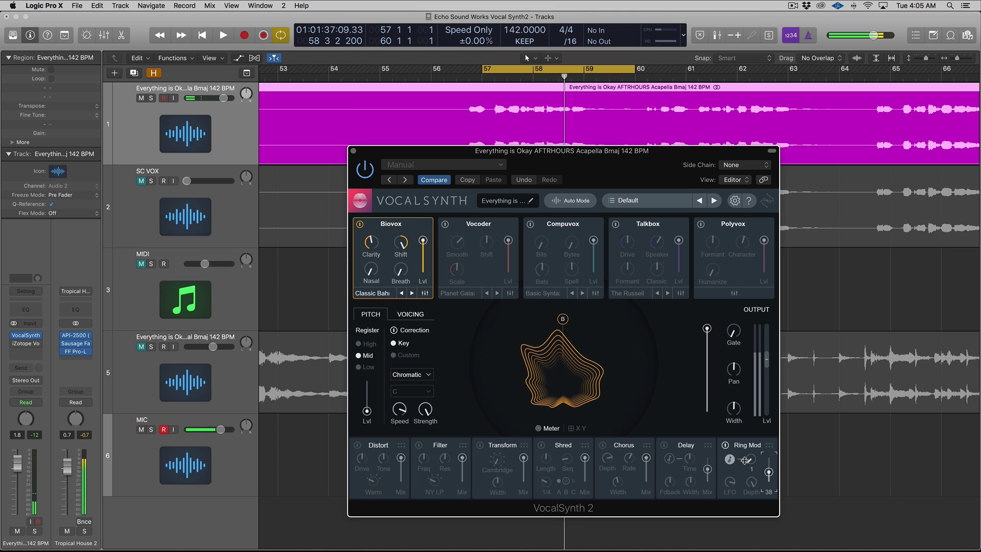
{"action": "key", "text": "space"}
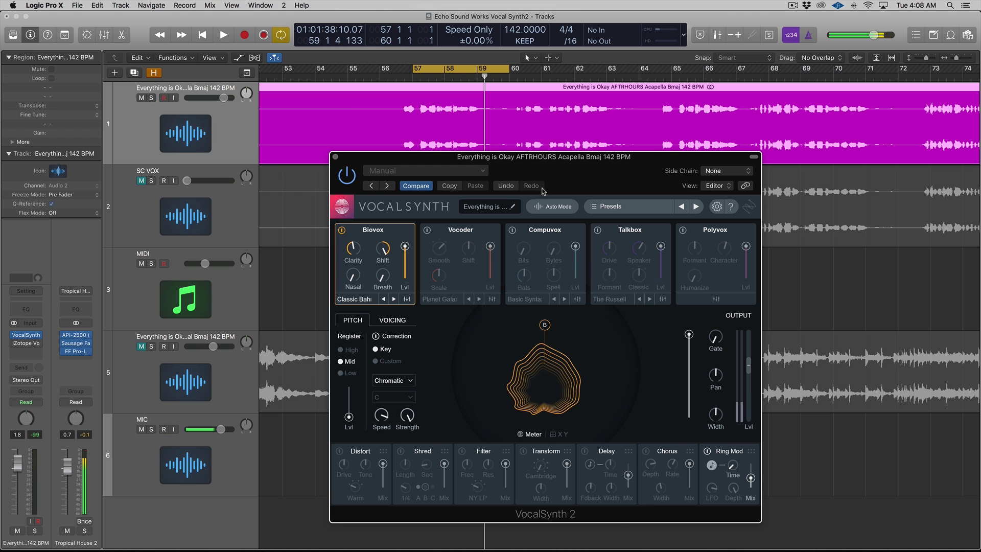
- Open the mode chooser to view Auto Mode's setup instructions, cancel it, and open it again
{"action": "left_click", "coordinate": [550, 205]}
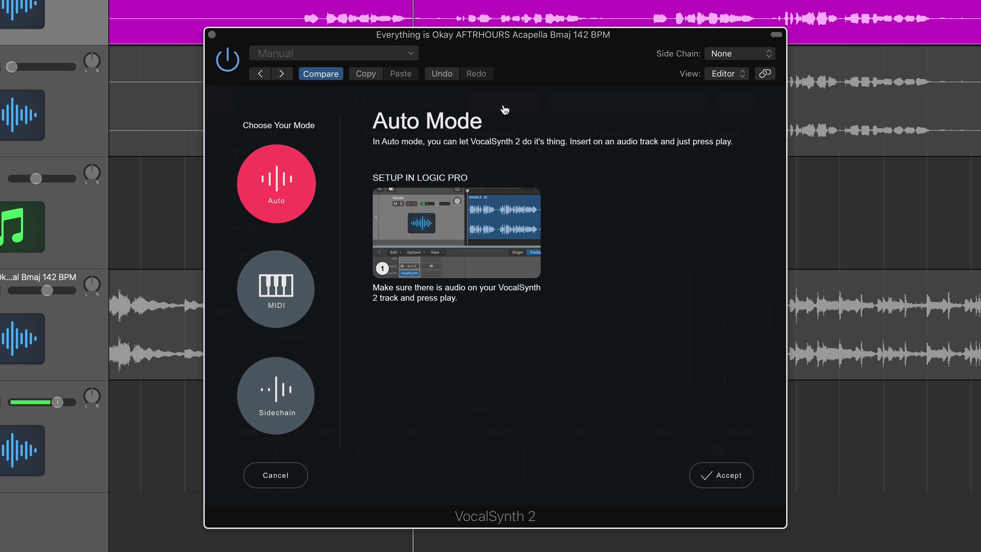
{"action": "left_click", "coordinate": [294, 470]}
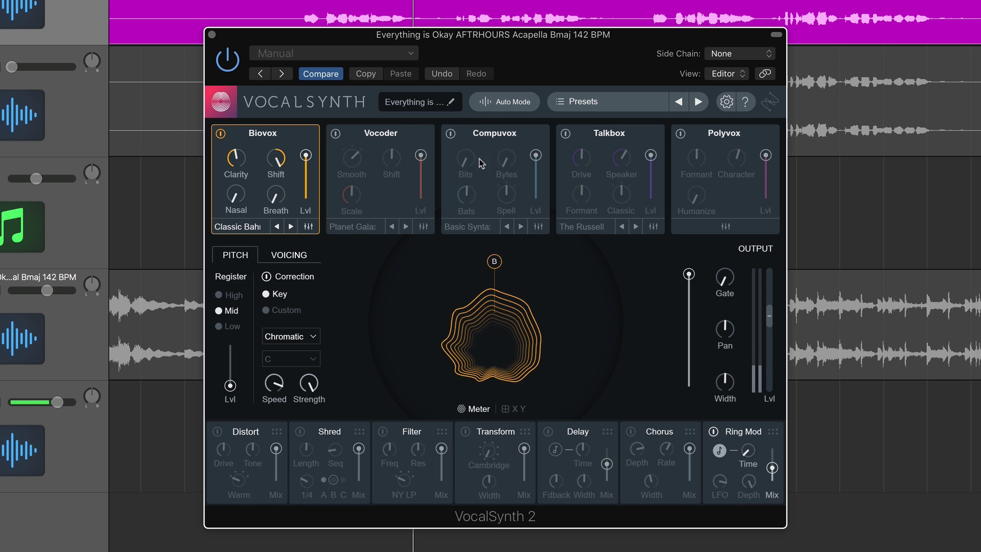
{"action": "left_click", "coordinate": [491, 105]}
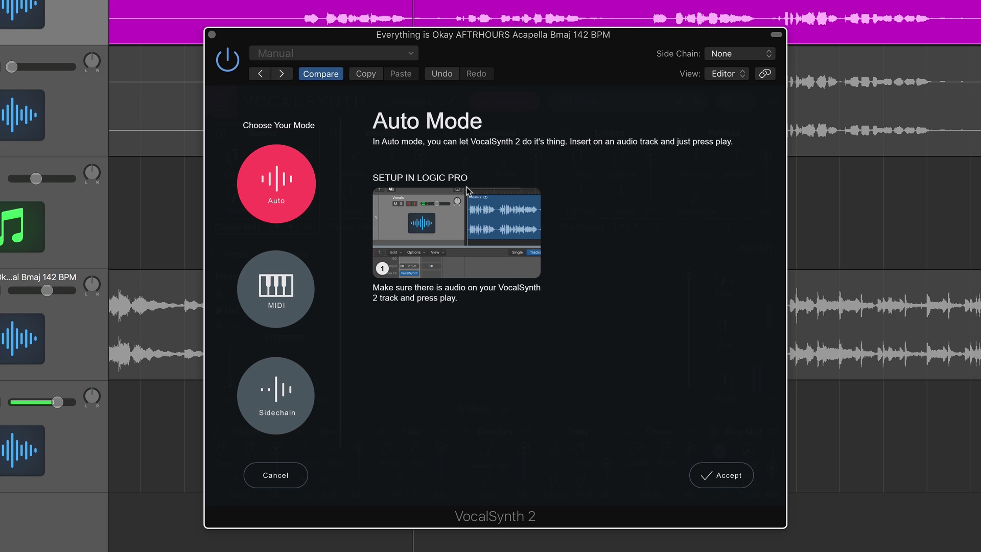
- Examine the setup instructions for VocalSynth 2's MIDI, Sidechain and Auto modes, ending on MIDI Mode
{"action": "left_click", "coordinate": [275, 285]}
{"action": "left_click", "coordinate": [281, 378]}
{"action": "left_click", "coordinate": [300, 184]}
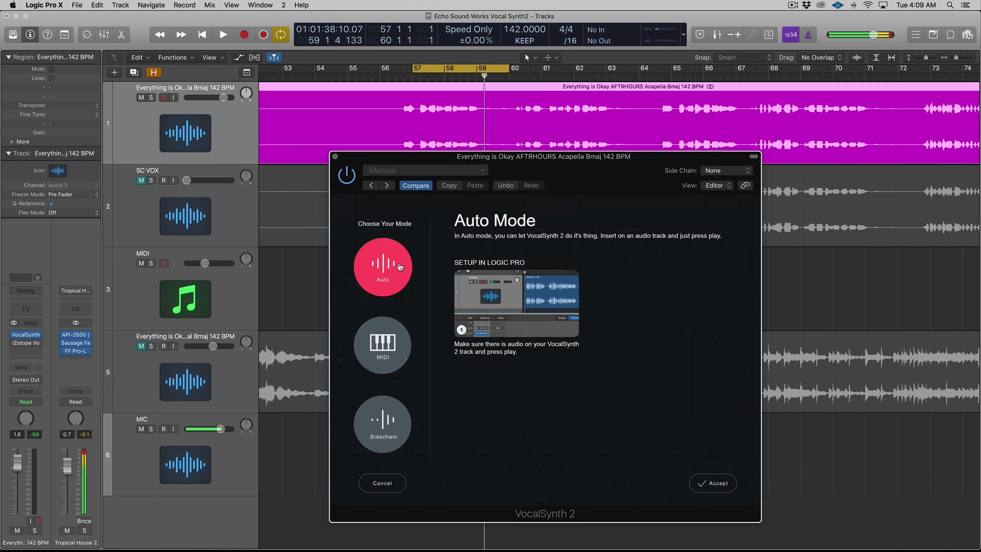
{"action": "key", "text": "space"}
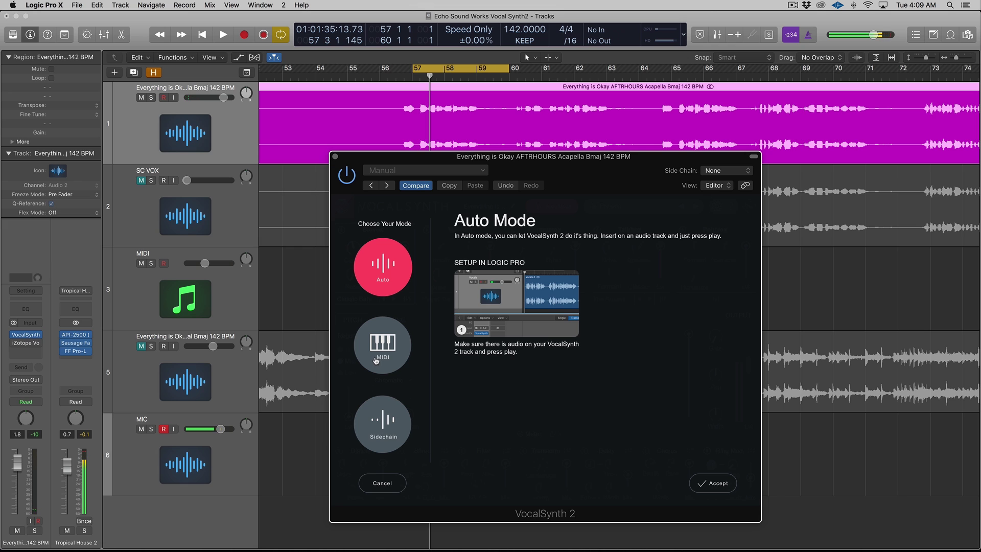
{"action": "left_click", "coordinate": [389, 350]}
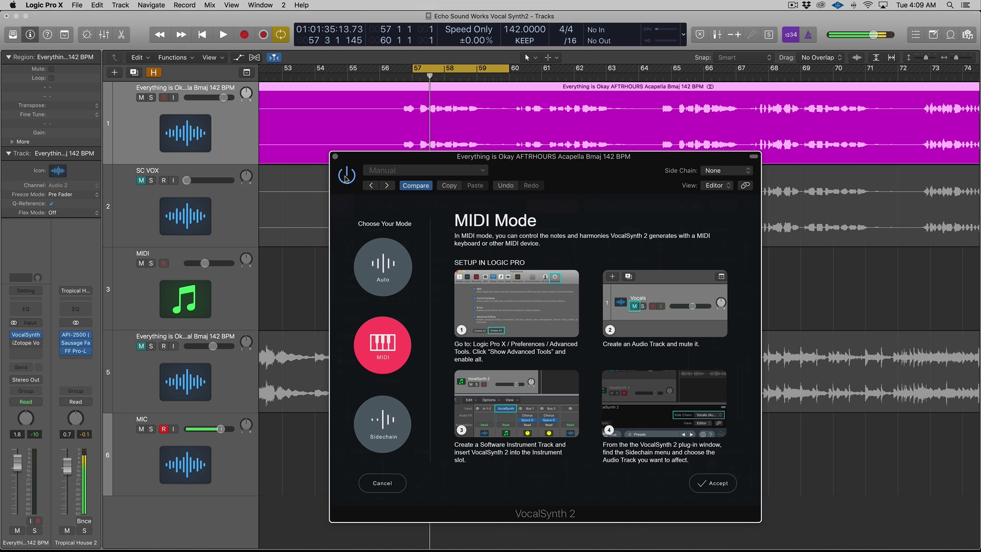
- Close the plug-in window, mute the first acapella track and select the SC VOX track
{"action": "left_click", "coordinate": [335, 156]}
{"action": "left_click", "coordinate": [141, 98]}
{"action": "left_click", "coordinate": [138, 169]}
- Set the cycle range from bar 21 to bar 29
{"action": "scroll", "coordinate": [207, 304], "scroll_direction": "left", "scroll_amount": 3}
{"action": "scroll", "coordinate": [301, 285], "scroll_direction": "down", "scroll_amount": 5}
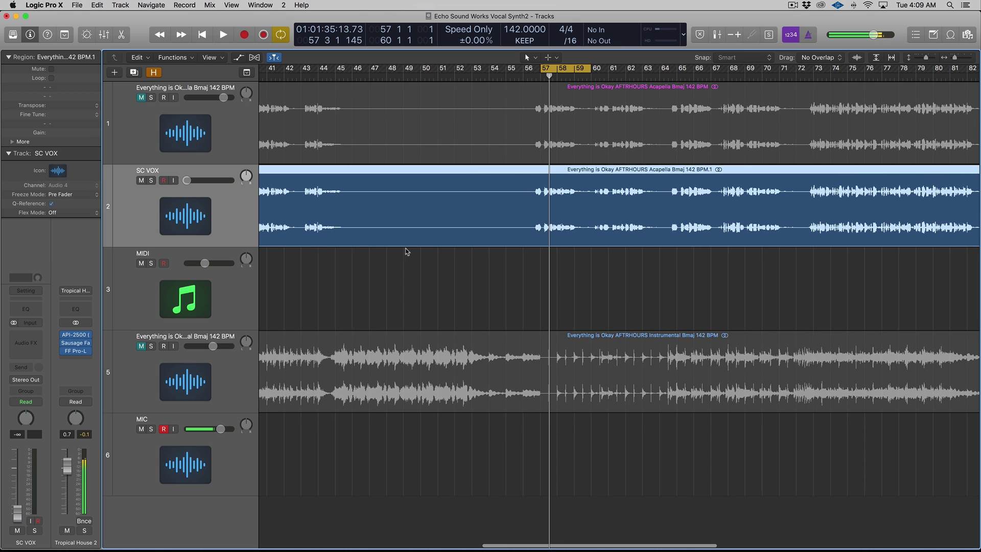
{"action": "scroll", "coordinate": [408, 251], "scroll_direction": "left", "scroll_amount": 10}
{"action": "left_click_drag", "start_coordinate": [344, 68], "coordinate": [483, 75]}
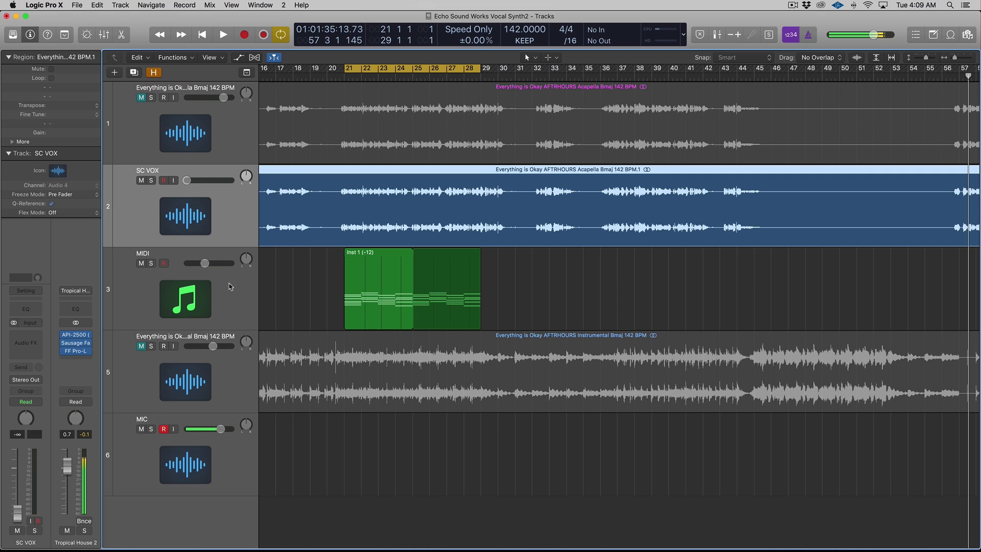
- Reveal the hidden tracks, clear the hide setting on Inst 1 and mute the MIDI track
{"action": "key", "text": "h"}
{"action": "left_click", "coordinate": [141, 347]}
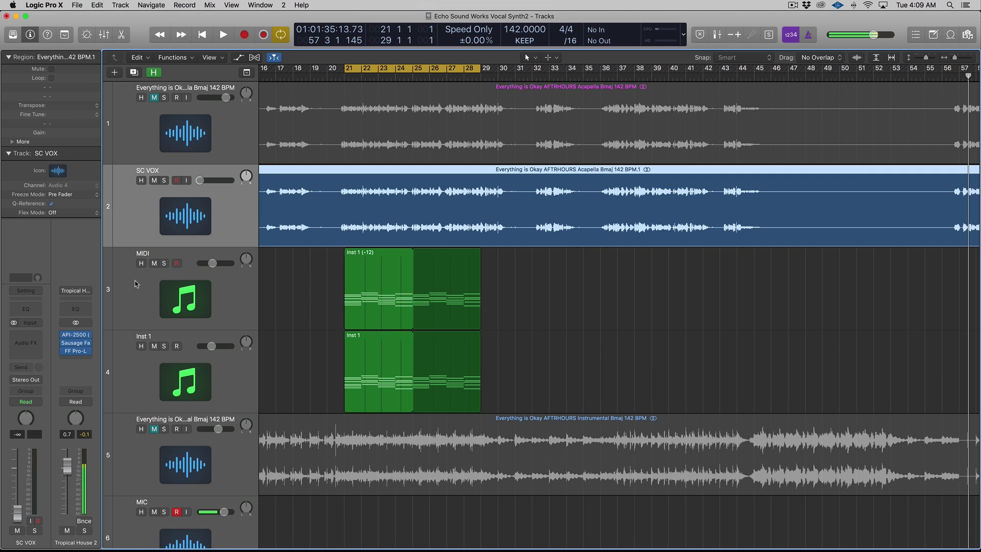
{"action": "left_click", "coordinate": [154, 263]}
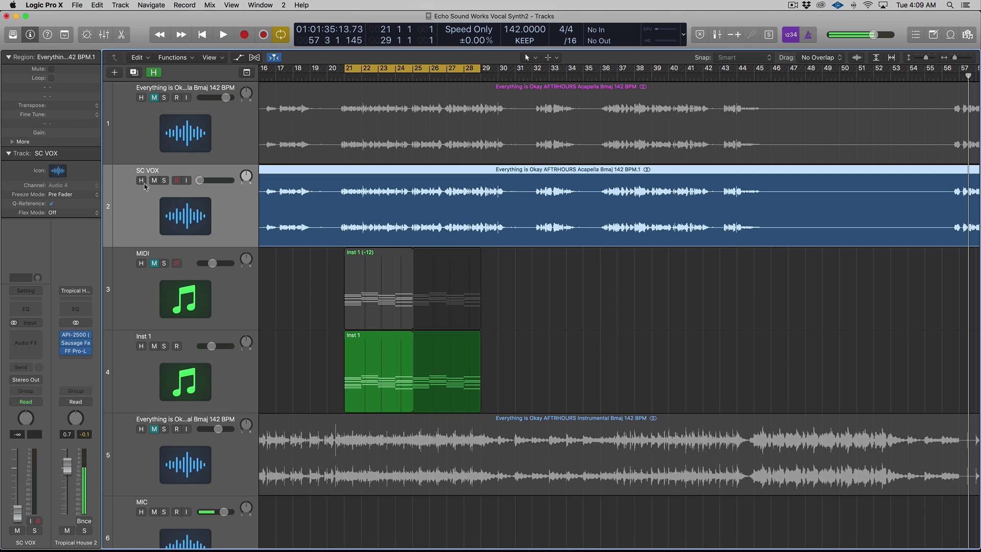
- Raise the Inst 1 track's volume, enable its Kontakt 5 instrument and play its chords
{"action": "left_click", "coordinate": [220, 373]}
{"action": "key", "text": "super+Right"}
{"action": "left_click_drag", "start_coordinate": [213, 350], "coordinate": [226, 349]}
{"action": "scroll", "coordinate": [285, 225], "scroll_direction": "left", "scroll_amount": 1}
{"action": "key", "text": "space"}
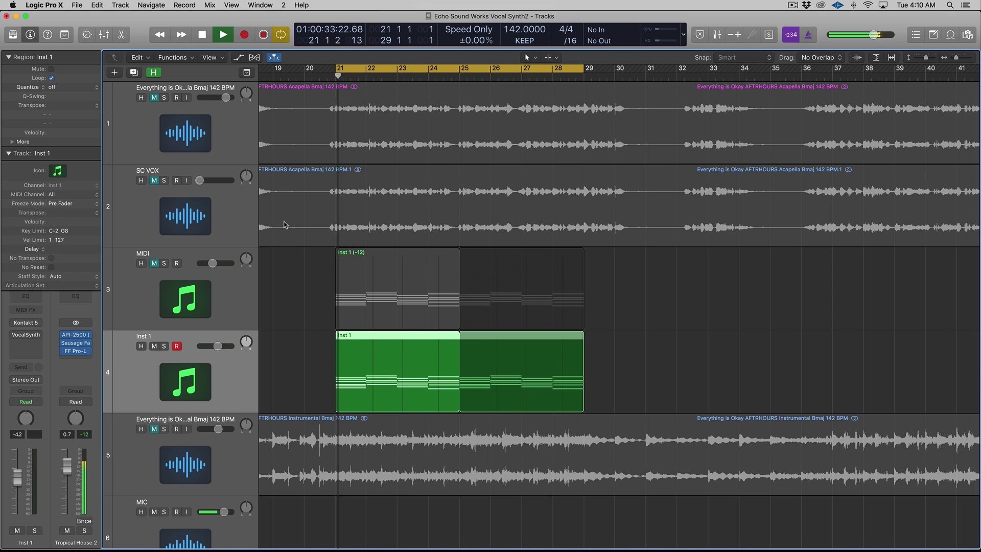
{"action": "left_click", "coordinate": [15, 323]}
{"action": "key", "text": "space"}
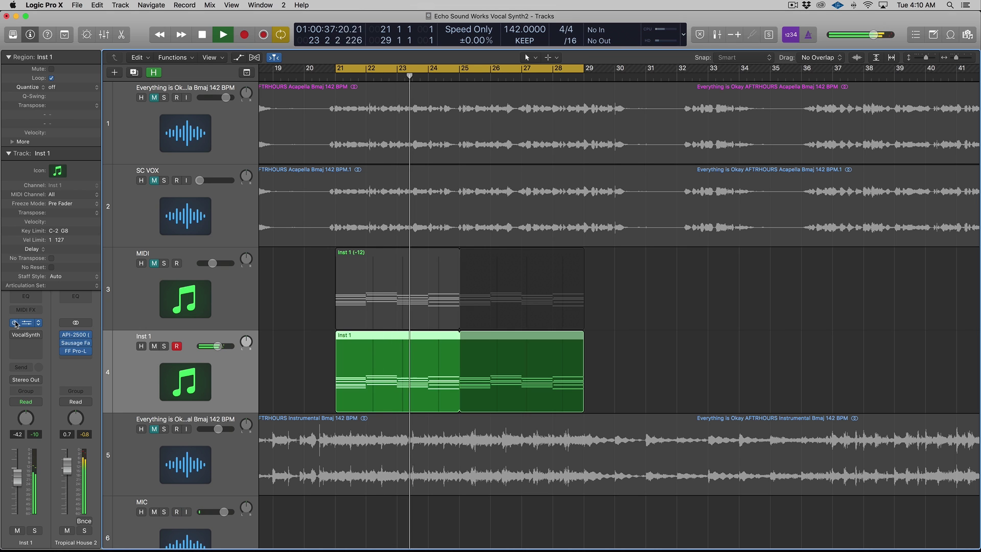
{"action": "key", "text": "space"}
- Unmute the first acapella track and play it with the chords, lowering its volume slightly
{"action": "left_click", "coordinate": [155, 97]}
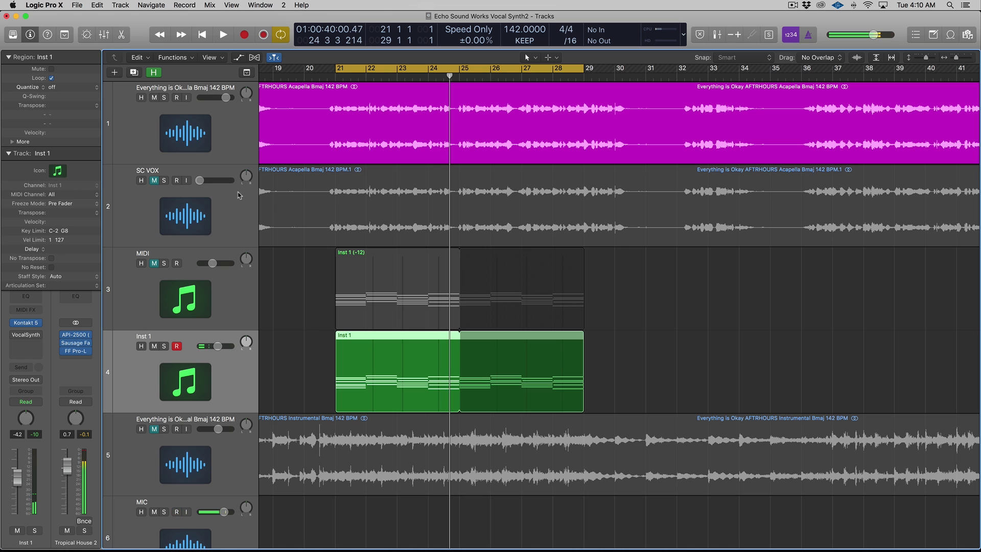
{"action": "key", "text": "space"}
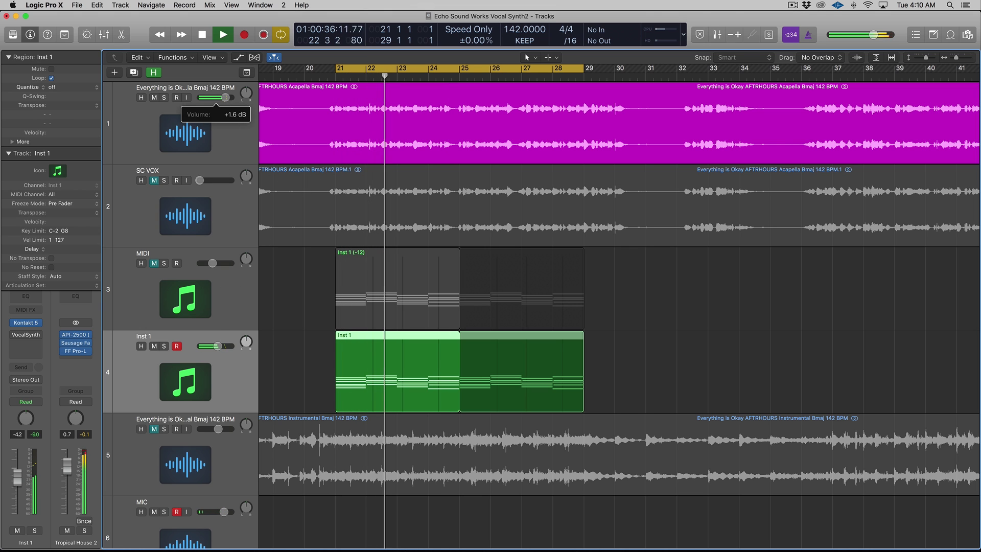
{"action": "left_click_drag", "start_coordinate": [225, 97], "coordinate": [223, 97]}
{"action": "key", "text": "space"}
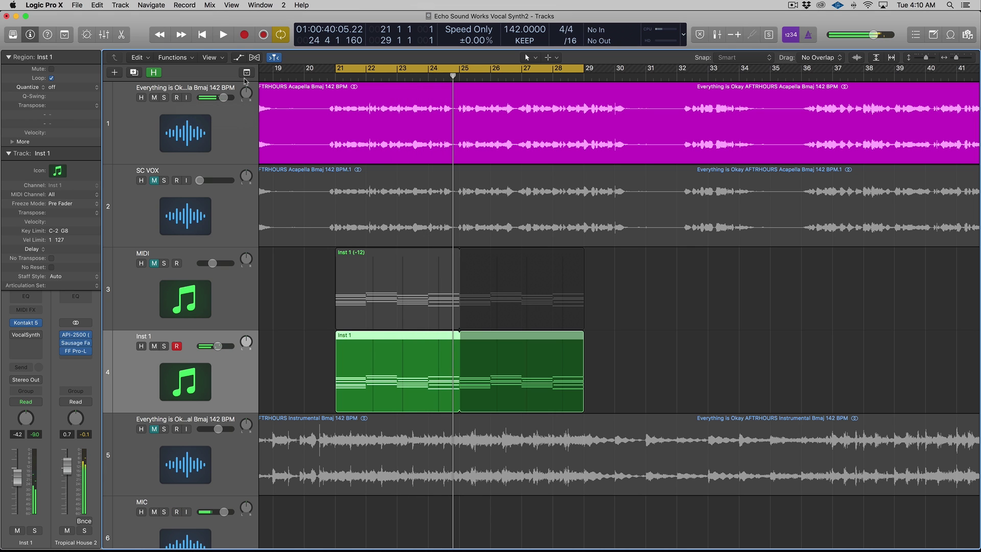
- Mute Inst 1 and mark it for hiding, and unmute the MIDI track
{"action": "left_click", "coordinate": [157, 349]}
{"action": "left_click", "coordinate": [157, 349]}
{"action": "left_click", "coordinate": [155, 349]}
{"action": "left_click", "coordinate": [146, 287]}
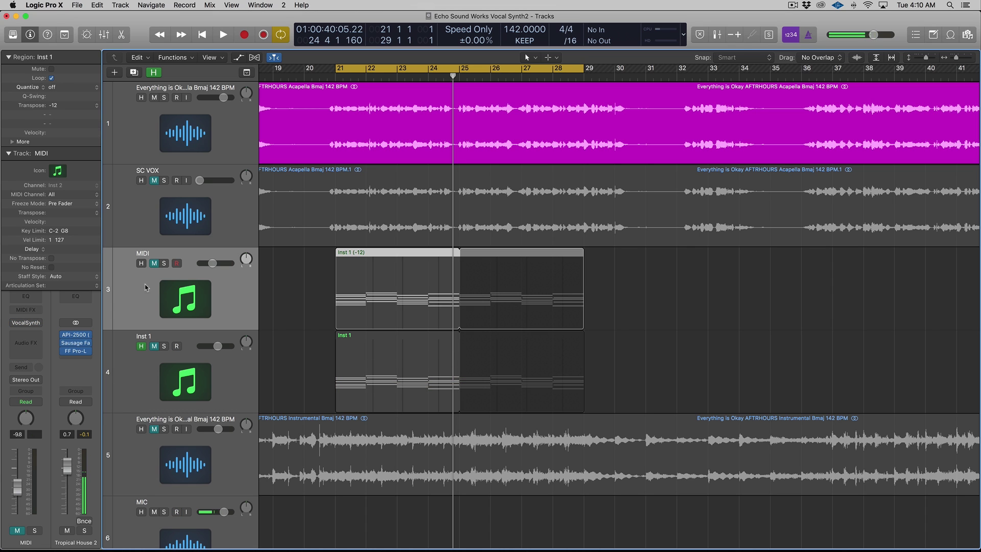
{"action": "left_click", "coordinate": [155, 264]}
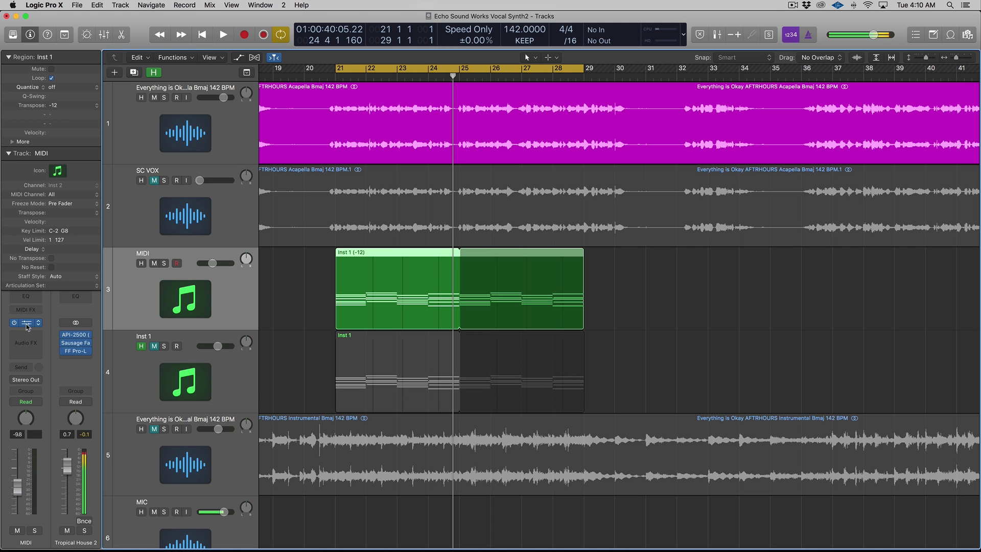
- Open VocalSynth 2 on the MIDI track, accept MIDI Mode and move its window clear of the tracks
{"action": "left_click", "coordinate": [25, 323]}
{"action": "left_click", "coordinate": [211, 476]}
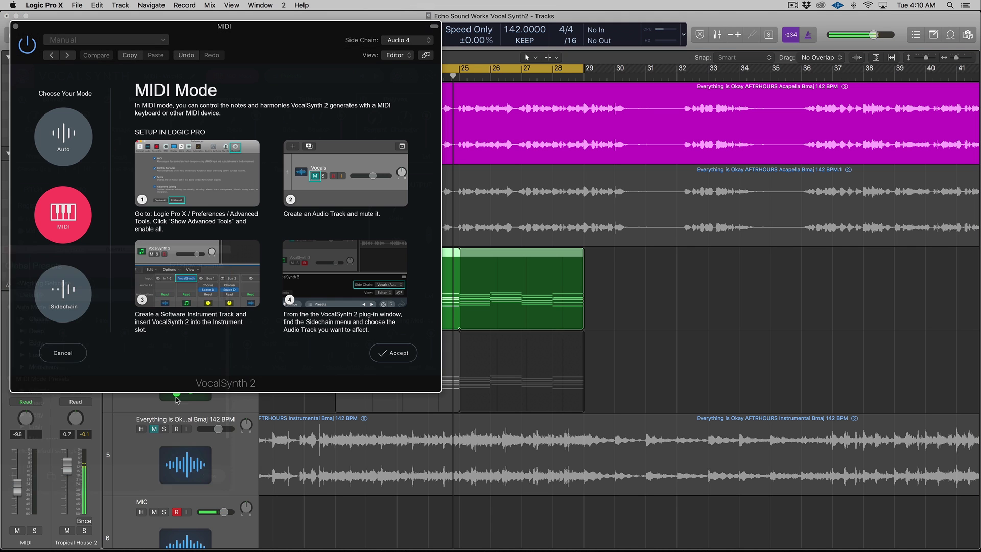
{"action": "left_click", "coordinate": [393, 353]}
{"action": "left_click_drag", "start_coordinate": [224, 26], "coordinate": [659, 190]}
- Mute the first acapella track, unmute SC VOX and play the vocal through the MIDI track's VocalSynth
{"action": "left_click", "coordinate": [154, 98]}
{"action": "left_click", "coordinate": [154, 181]}
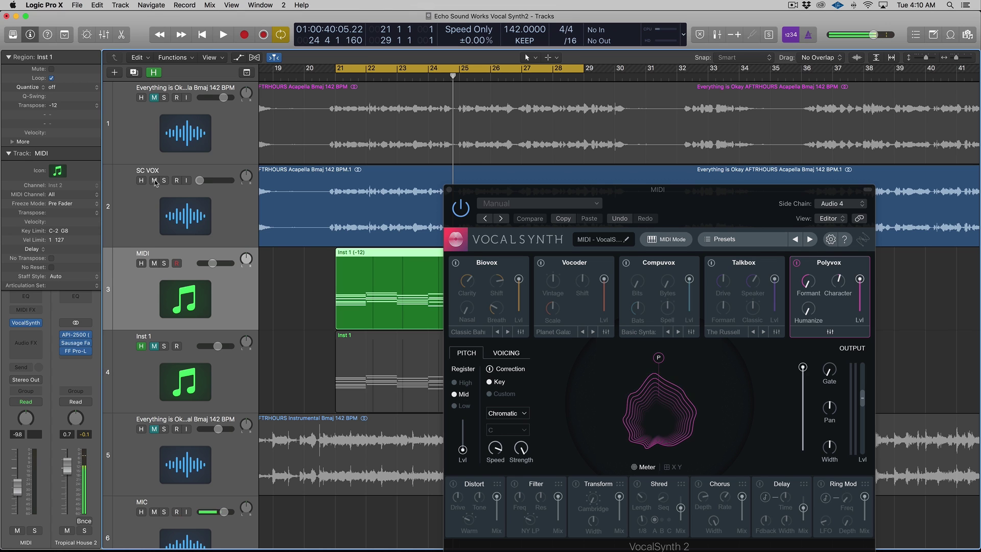
{"action": "left_click", "coordinate": [276, 207]}
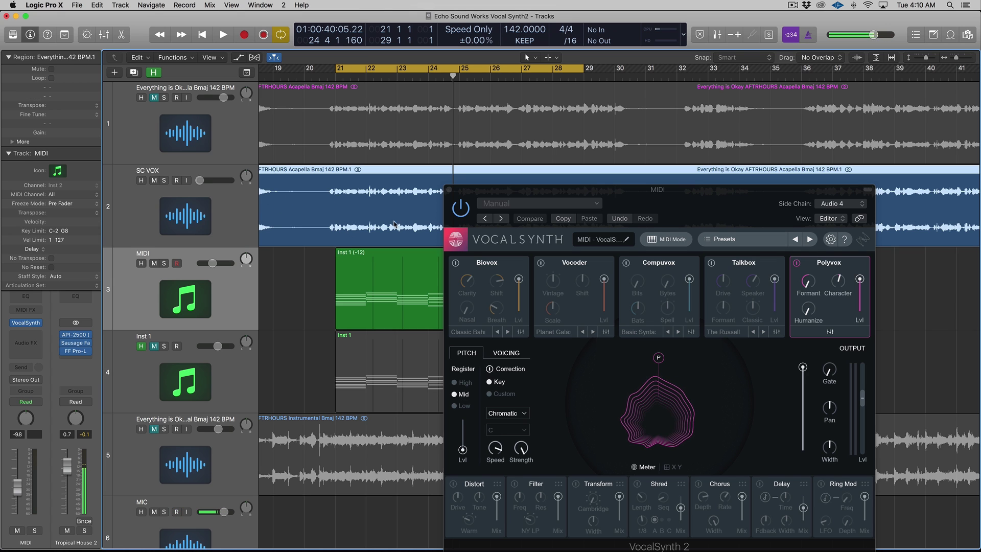
{"action": "key", "text": "space"}
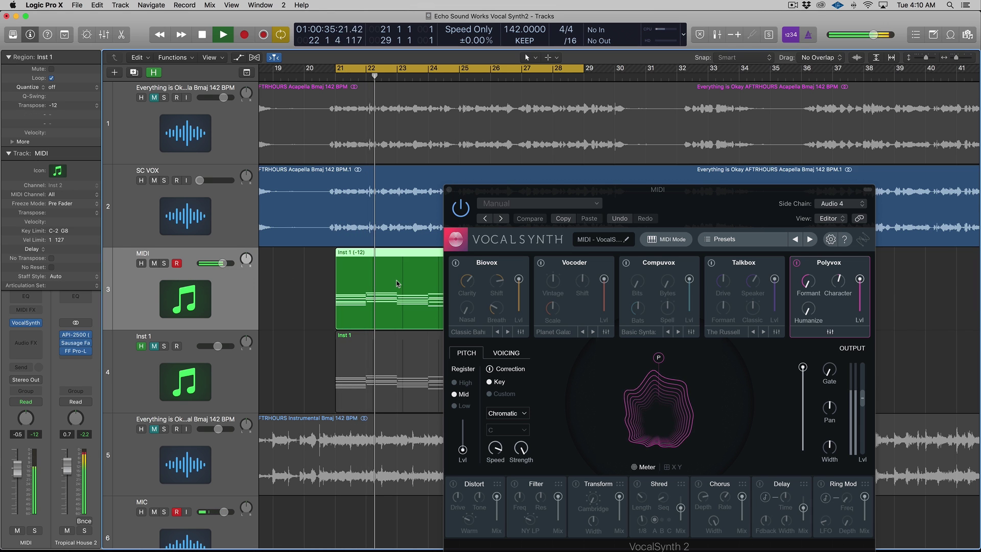
- Open the MIDI track's region in the Piano Roll, set its Transpose to 0 and play it
{"action": "double_click", "coordinate": [393, 284]}
{"action": "left_click", "coordinate": [96, 107]}
{"action": "left_click", "coordinate": [64, 96]}
{"action": "key", "text": "space"}
{"action": "left_click", "coordinate": [358, 261]}
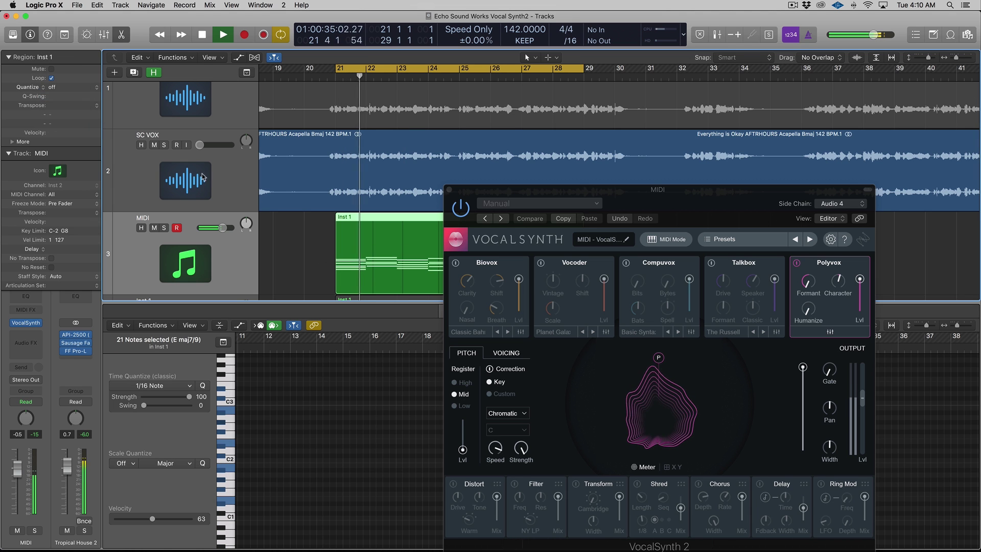
- Switch VocalSynth from the Polyvox module to Biovox and move its window aside
{"action": "left_click", "coordinate": [796, 262]}
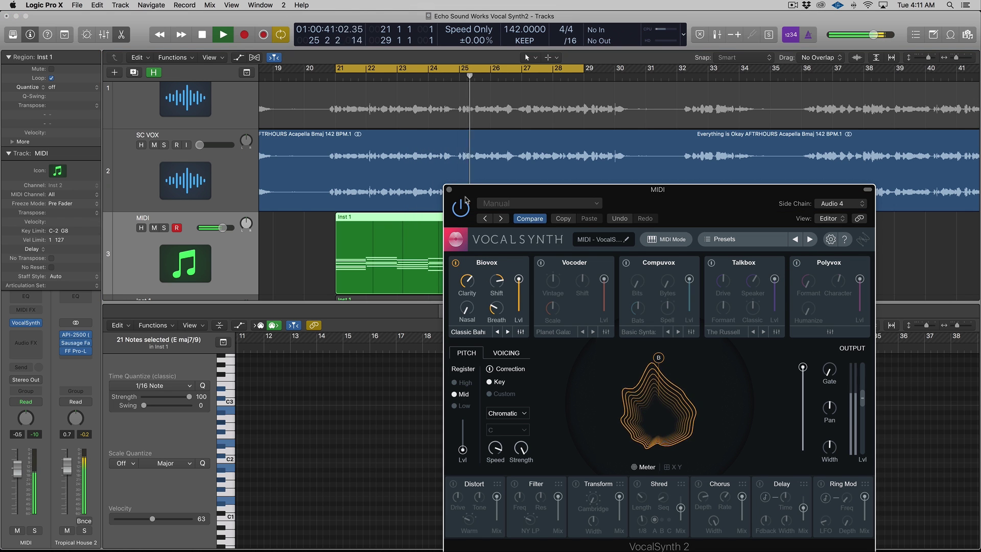
{"action": "left_click_drag", "start_coordinate": [460, 189], "coordinate": [587, 165]}
- Raise the SC VOX volume and lower the MIDI track's volume to -3.9 dB while listening to Biovox
{"action": "left_click_drag", "start_coordinate": [200, 145], "coordinate": [223, 146]}
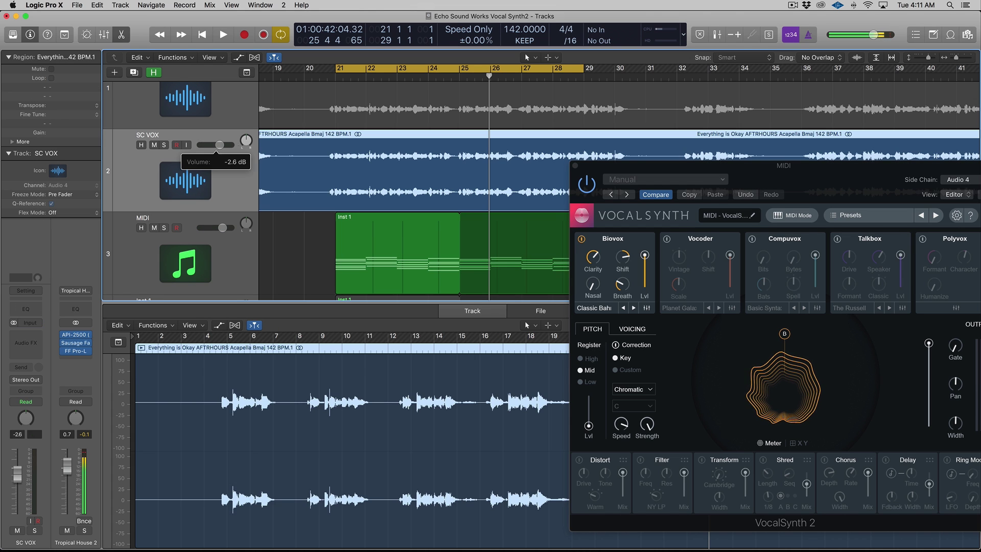
{"action": "key", "text": "space"}
{"action": "left_click_drag", "start_coordinate": [228, 227], "coordinate": [222, 228]}
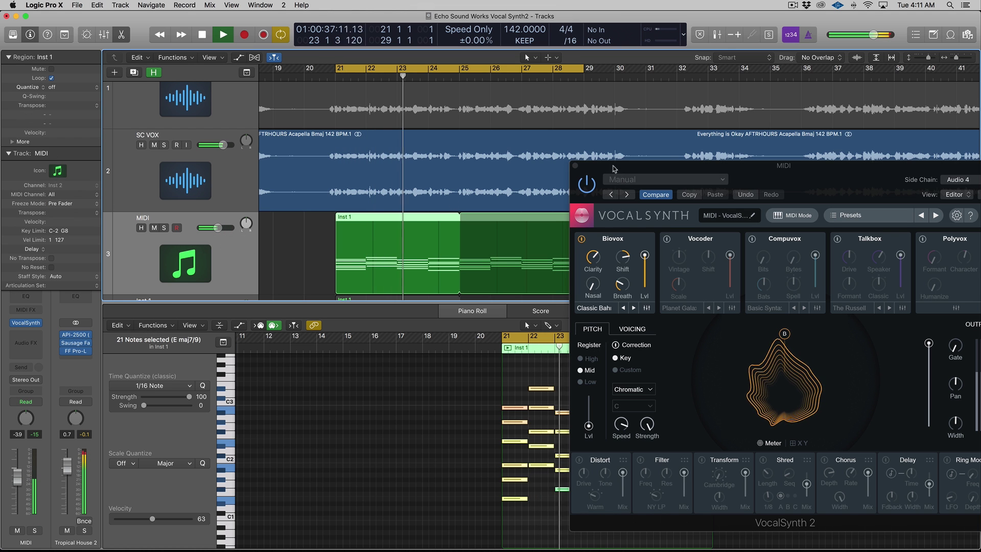
{"action": "left_click_drag", "start_coordinate": [614, 169], "coordinate": [416, 126]}
{"action": "key", "text": "space"}
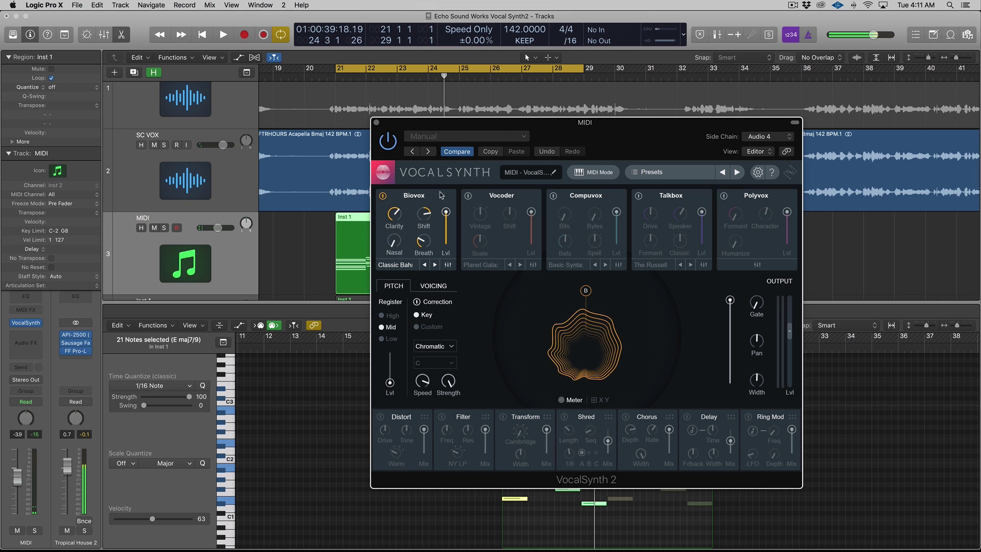
- Replace Biovox with the Vocoder module, turn its Vintage control to Smooth and listen to it
{"action": "left_click", "coordinate": [469, 197]}
{"action": "left_click", "coordinate": [384, 197]}
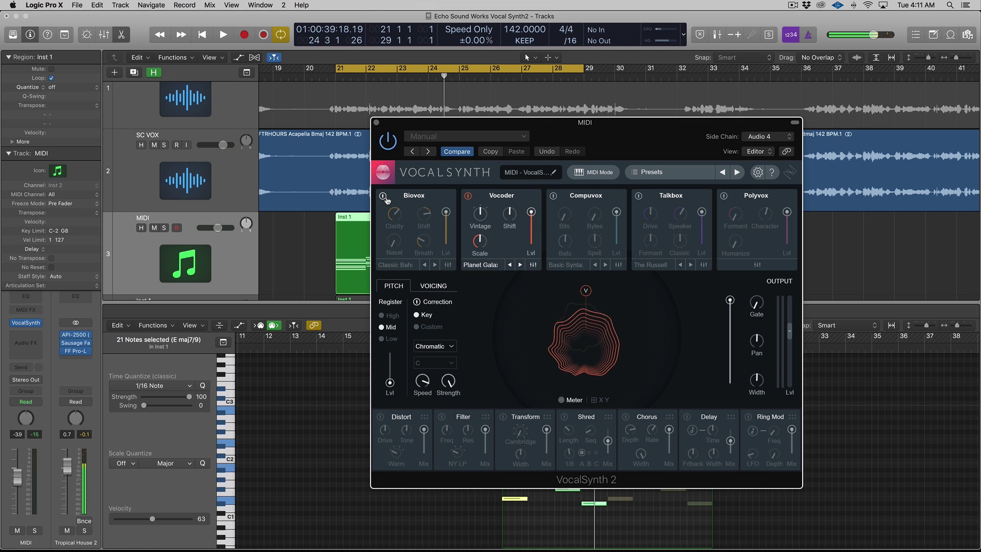
{"action": "key", "text": "space"}
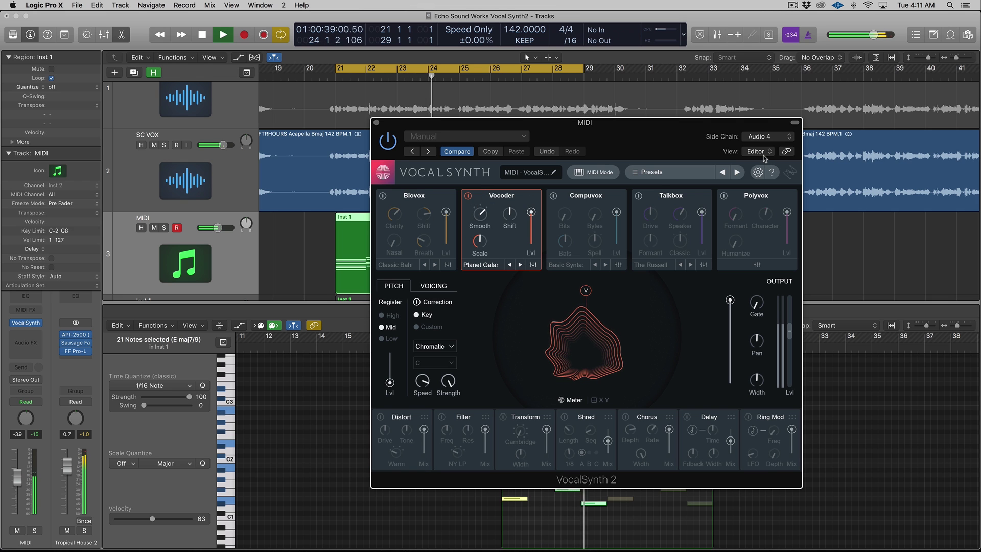
{"action": "key", "text": "space"}
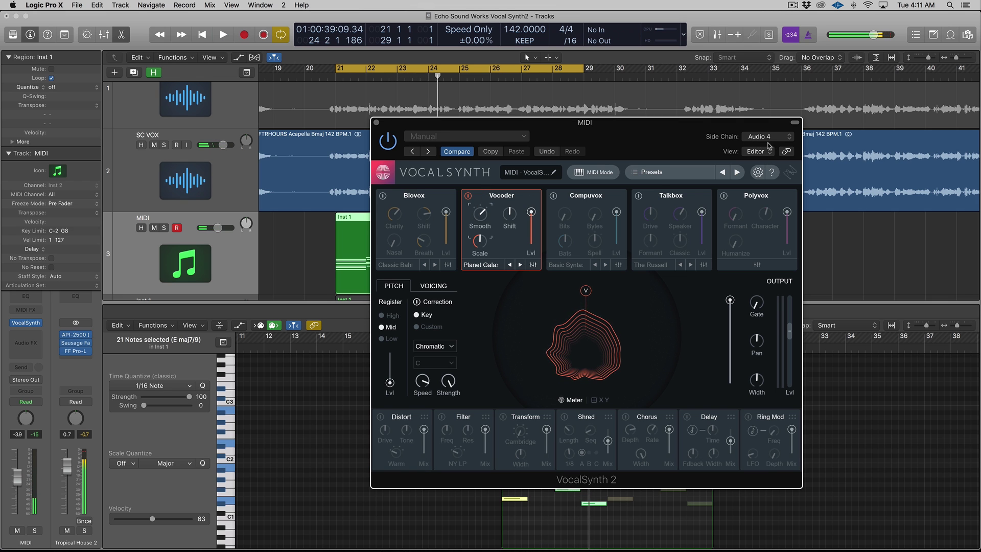
{"action": "left_click", "coordinate": [216, 266]}
{"action": "left_click", "coordinate": [348, 163]}
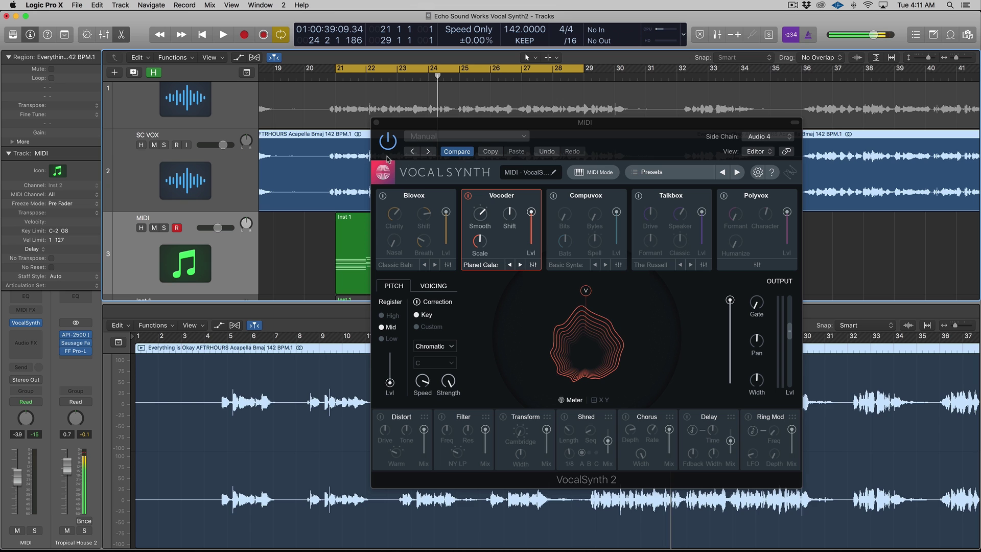
{"action": "key", "text": "x"}
{"action": "key", "text": "x"}
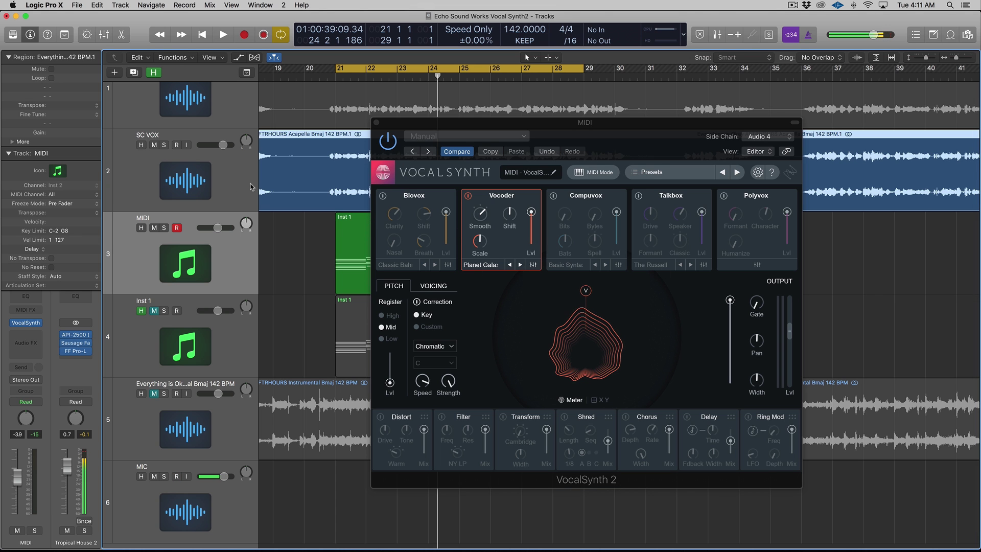
- In the MIDI region's Piano Roll, mute all the lower chord notes and the lower upper-voice note at bar 22, leaving a single-note melody
{"action": "double_click", "coordinate": [350, 240]}
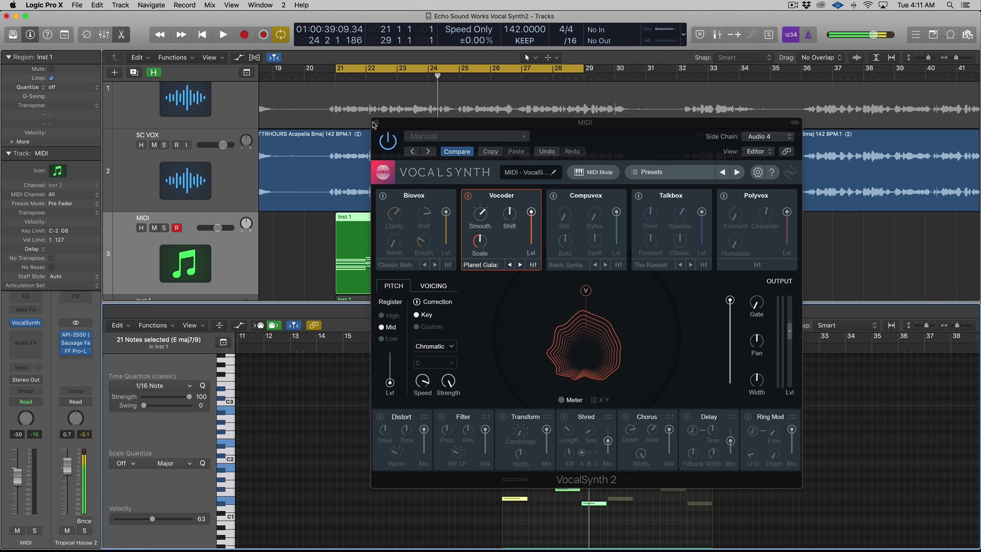
{"action": "left_click", "coordinate": [376, 123]}
{"action": "left_click_drag", "start_coordinate": [578, 523], "coordinate": [501, 420]}
{"action": "key", "text": "ctrl+m"}
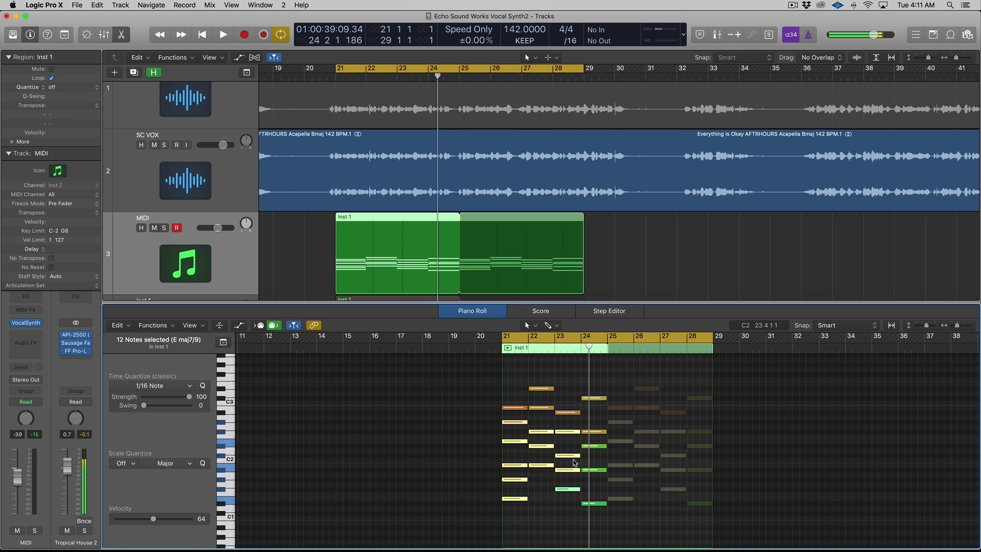
{"action": "left_click_drag", "start_coordinate": [591, 410], "coordinate": [591, 537]}
{"action": "key", "text": "ctrl+m"}
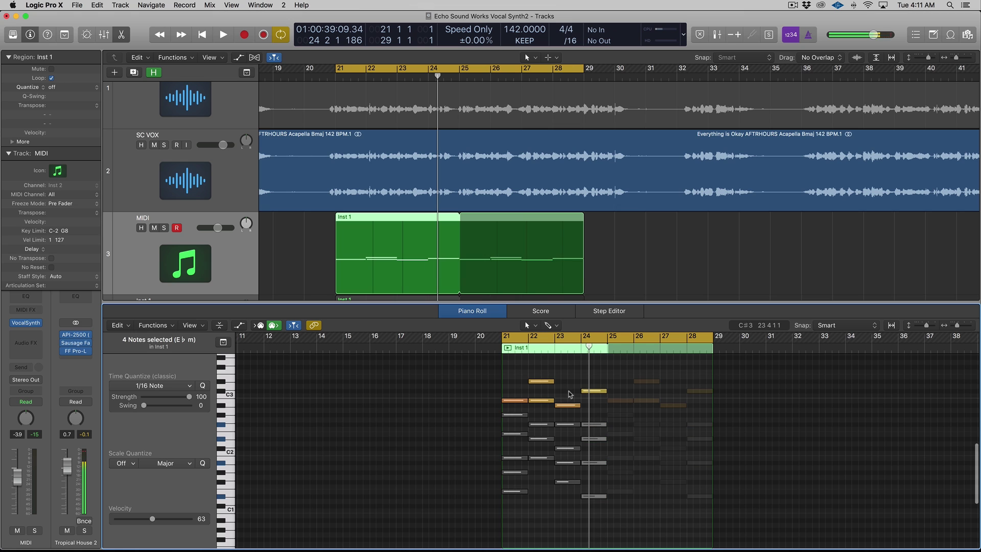
{"action": "left_click", "coordinate": [543, 400]}
{"action": "key", "text": "ctrl+m"}
- Set the MIDI region's Transpose to -12 and play the single-note melody
{"action": "left_click", "coordinate": [351, 240]}
{"action": "left_click", "coordinate": [71, 105]}
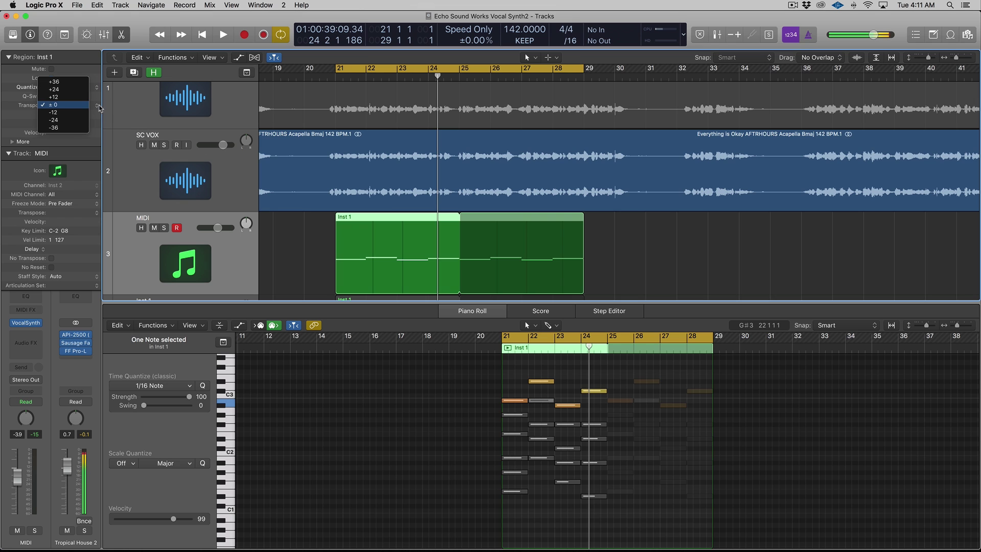
{"action": "left_click", "coordinate": [61, 118]}
{"action": "key", "text": "space"}
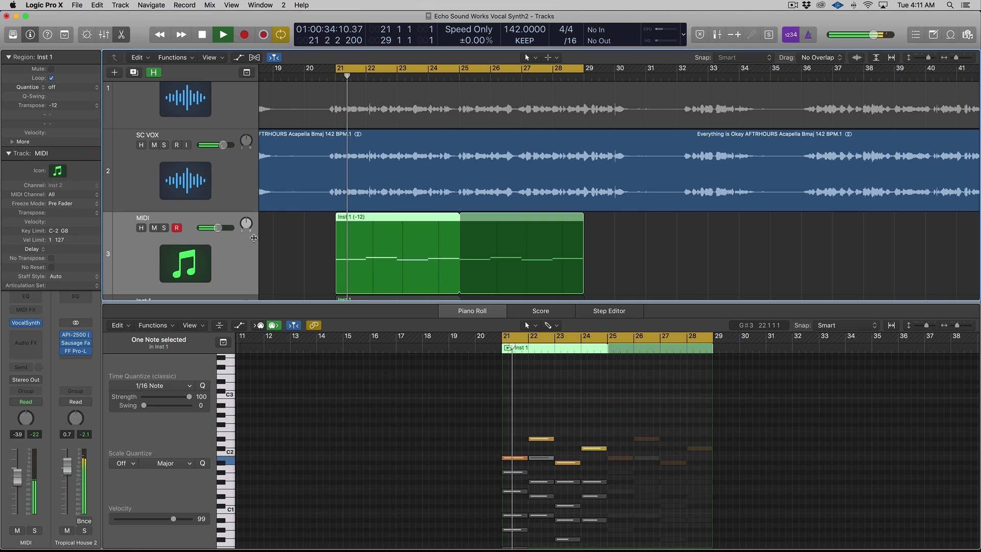
- Use Biovox with Polyvox instead of the Vocoder, and lower the MIDI track's volume to -14.0 dB
{"action": "left_click", "coordinate": [30, 323]}
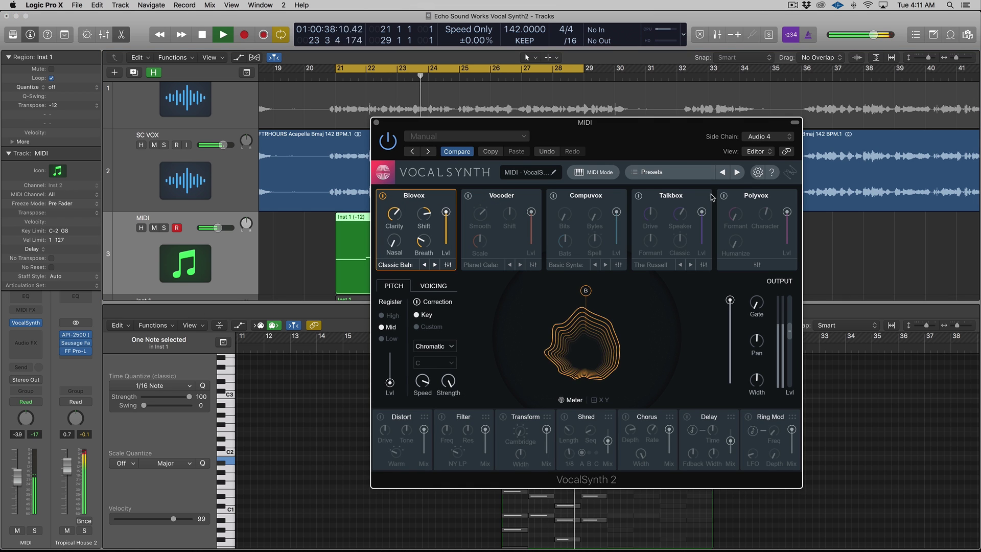
{"action": "left_click_drag", "start_coordinate": [217, 227], "coordinate": [208, 227]}
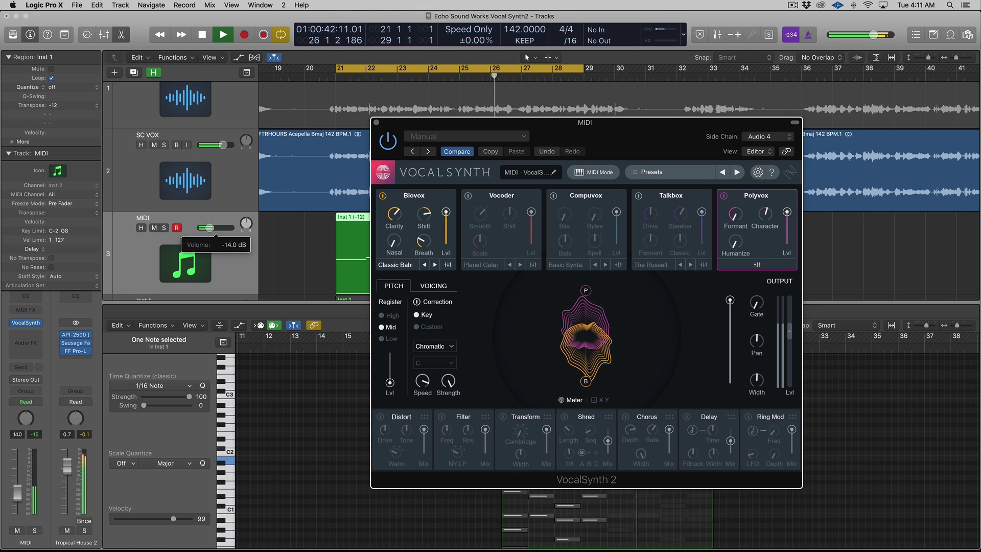
- Open the Sidechain Mode setup page in the VOC SYNTH track's VocalSynth and play the full arrangement
{"action": "left_click", "coordinate": [553, 196]}
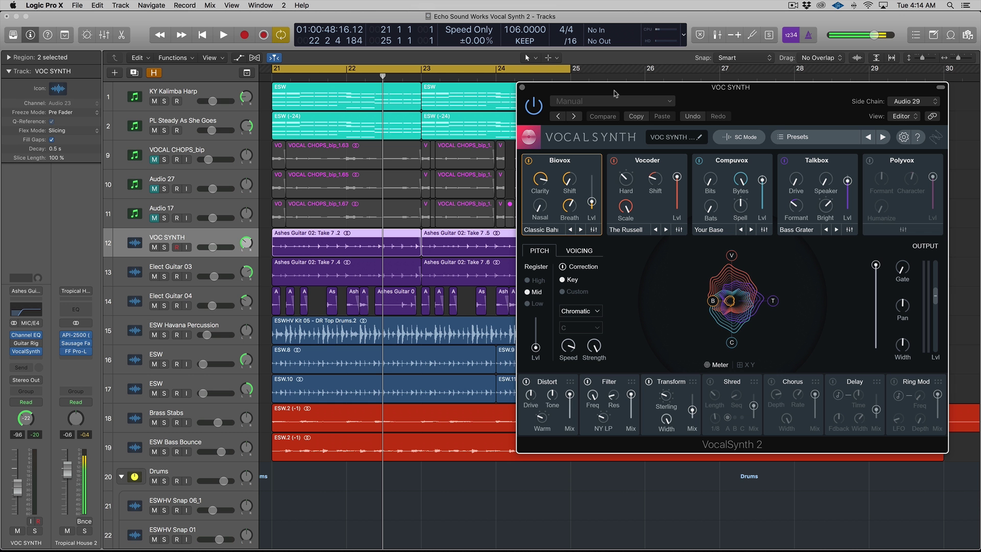
{"action": "left_click", "coordinate": [742, 137]}
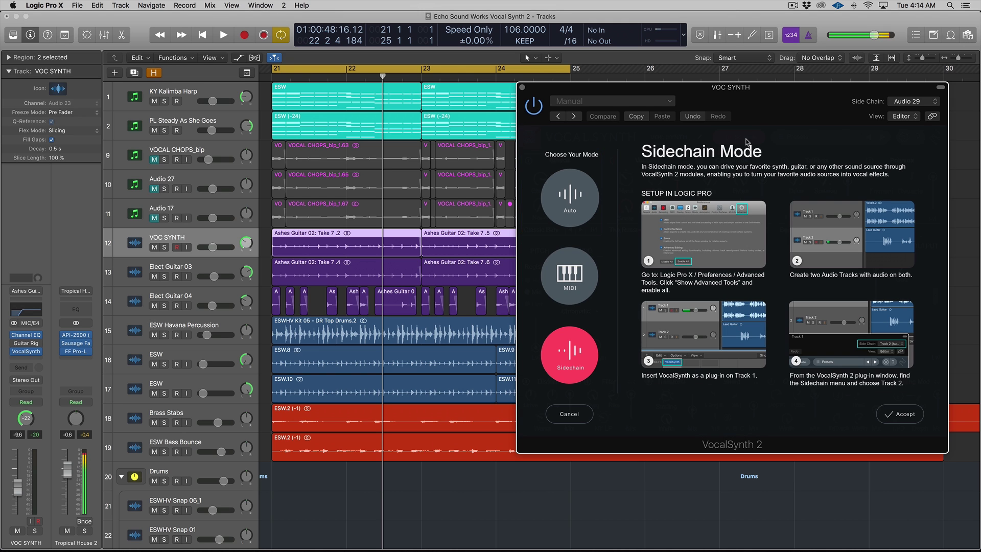
{"action": "key", "text": "space"}
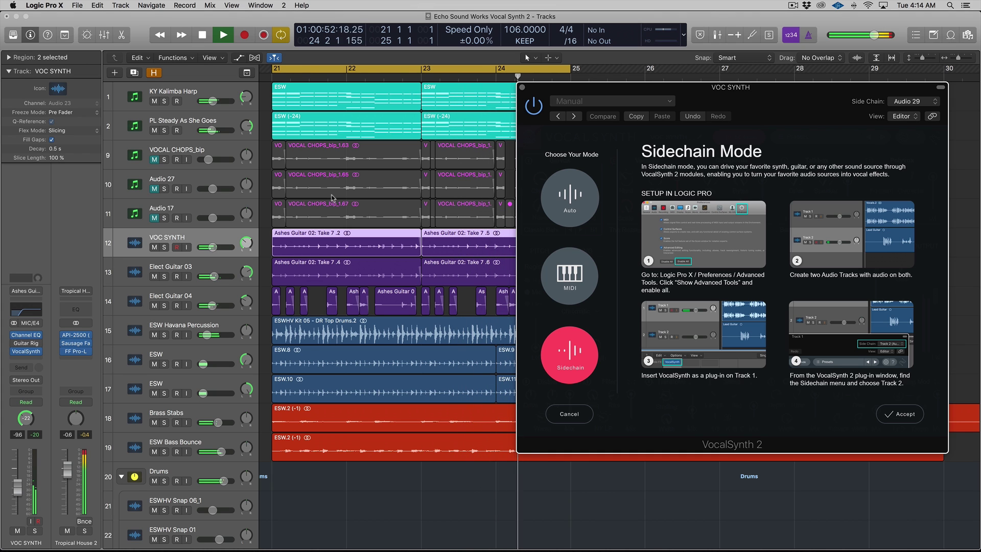
{"action": "key", "text": "space"}
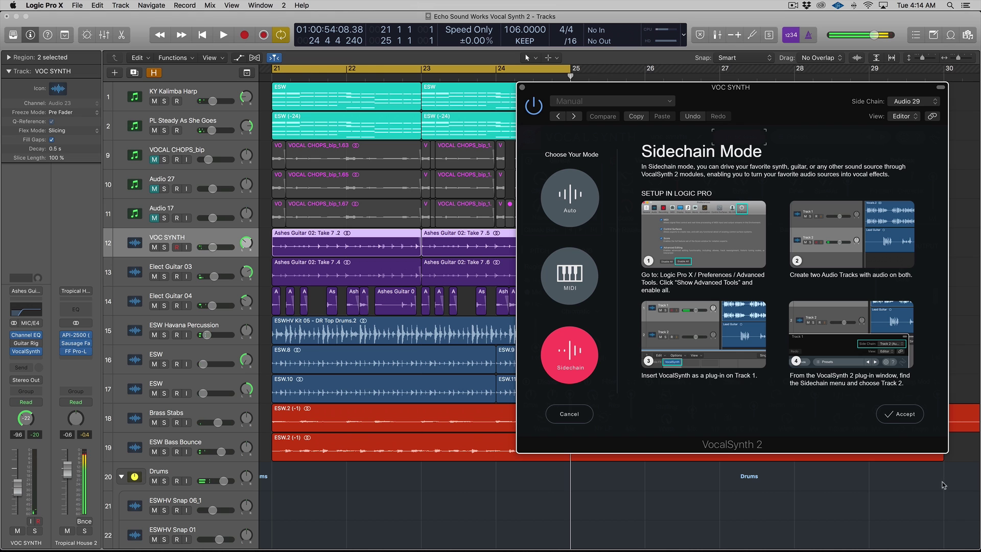
- Accept Sidechain mode, then solo and play the guitar regions on the VOC SYNTH and Elect Guitar 03 tracks
{"action": "left_click", "coordinate": [894, 422]}
{"action": "left_click_drag", "start_coordinate": [271, 250], "coordinate": [463, 277]}
{"action": "key", "text": "ctrl+s"}
{"action": "key", "text": "space"}
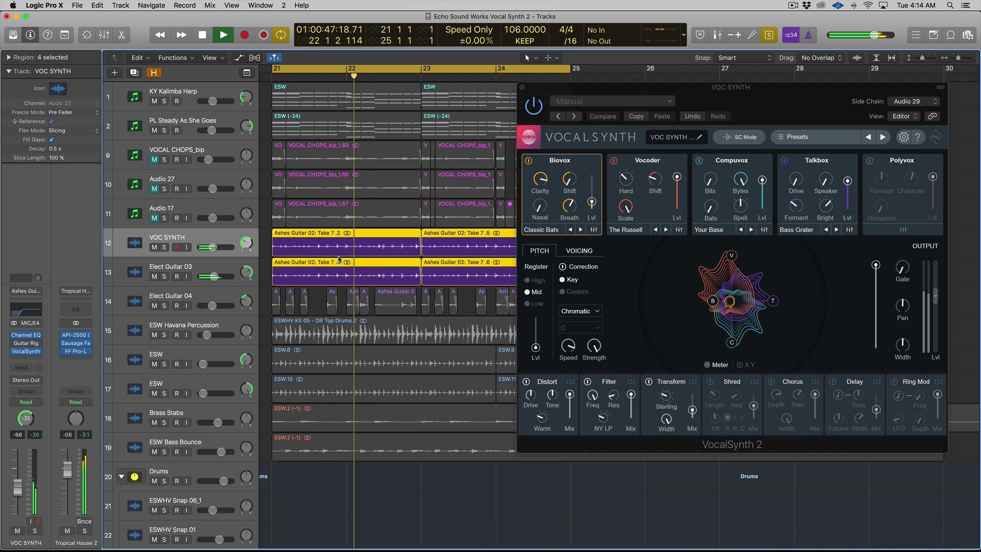
- Reopen VocalSynth's Sidechain Mode setup page and play only the Elect Guitar 03 regions in solo
{"action": "left_click", "coordinate": [746, 137]}
{"action": "key", "text": "space"}
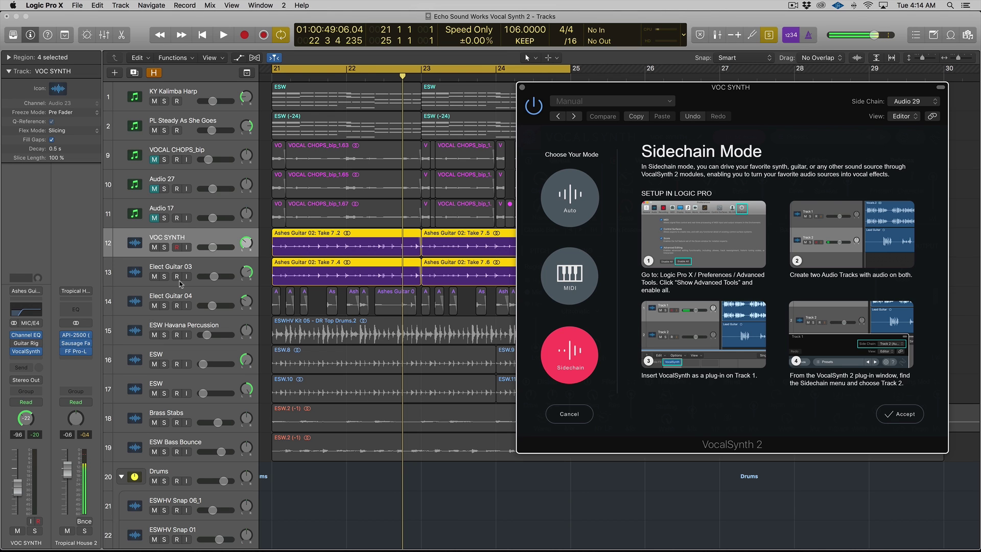
{"action": "left_click", "coordinate": [210, 242]}
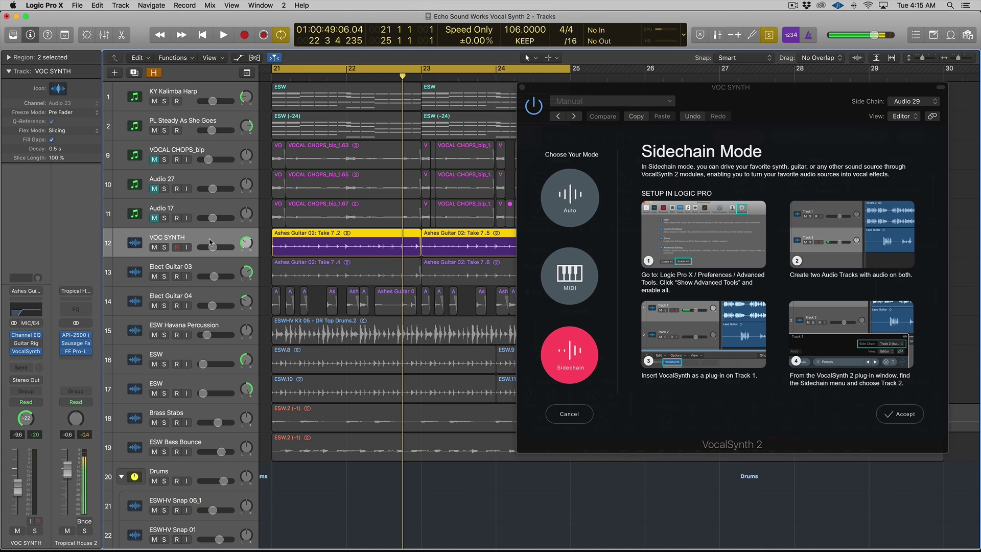
{"action": "left_click", "coordinate": [221, 265]}
{"action": "key", "text": "space"}
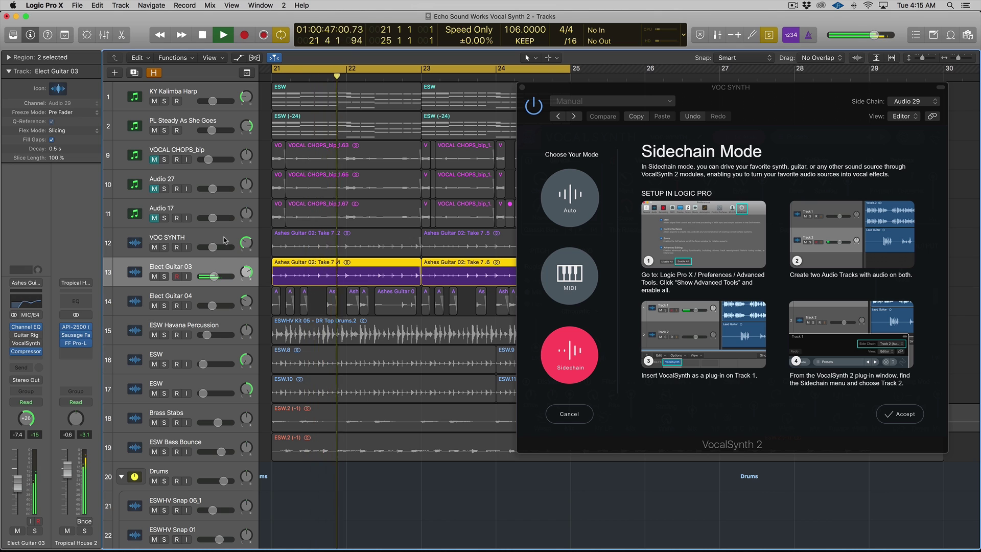
- Play the VOC SYNTH regions with the first Elect Guitar 03 region in solo, with Elect Guitar 03 turned down and Sidechain mode accepted
{"action": "key", "text": "Up"}
{"action": "key", "text": "space"}
{"action": "left_click", "coordinate": [284, 274], "text": "shift"}
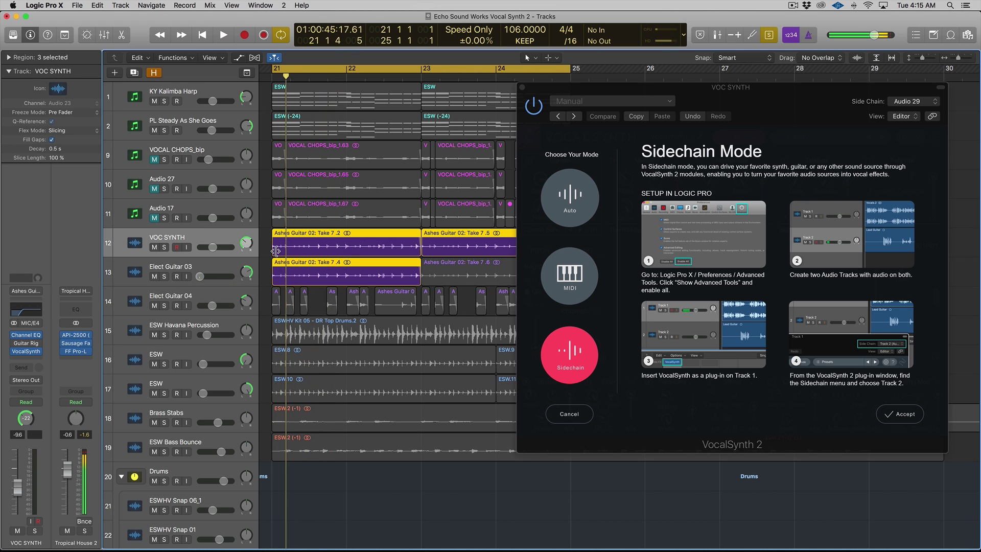
{"action": "left_click", "coordinate": [908, 422]}
{"action": "key", "text": "space"}
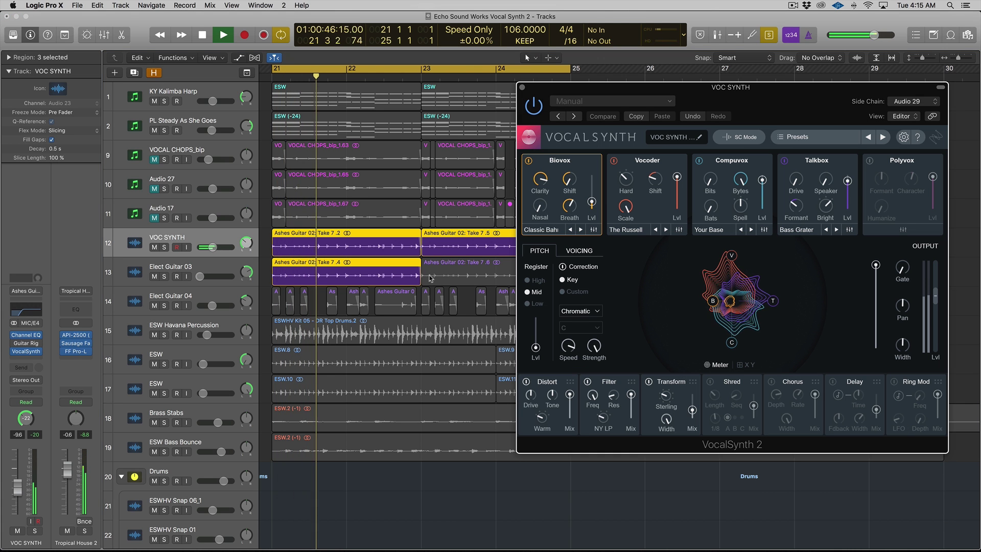
- Switch the Vocoder module off and on again while listening to the soloed guitar, and stop playback
{"action": "left_click", "coordinate": [614, 160]}
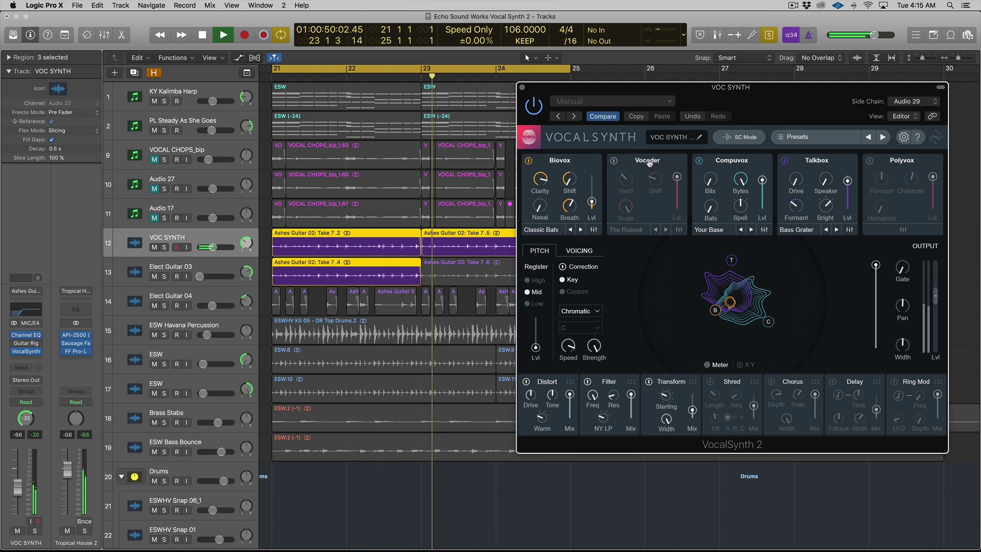
{"action": "left_click", "coordinate": [615, 160]}
{"action": "key", "text": "space"}
- Set the Elect Guitar 03 track's volume to -7.0 dB and play the full arrangement with solo off
{"action": "left_click", "coordinate": [199, 276]}
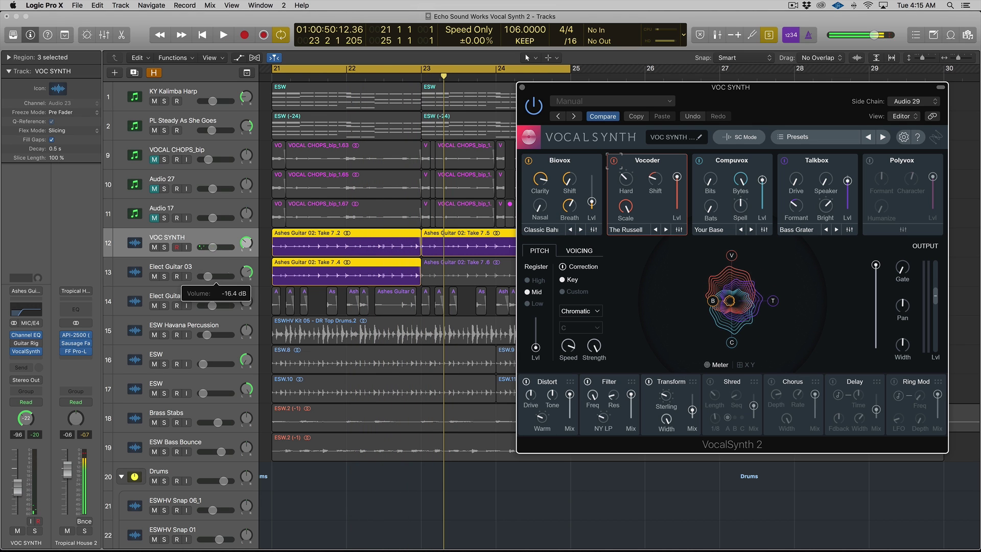
{"action": "left_click_drag", "start_coordinate": [214, 276], "coordinate": [215, 276]}
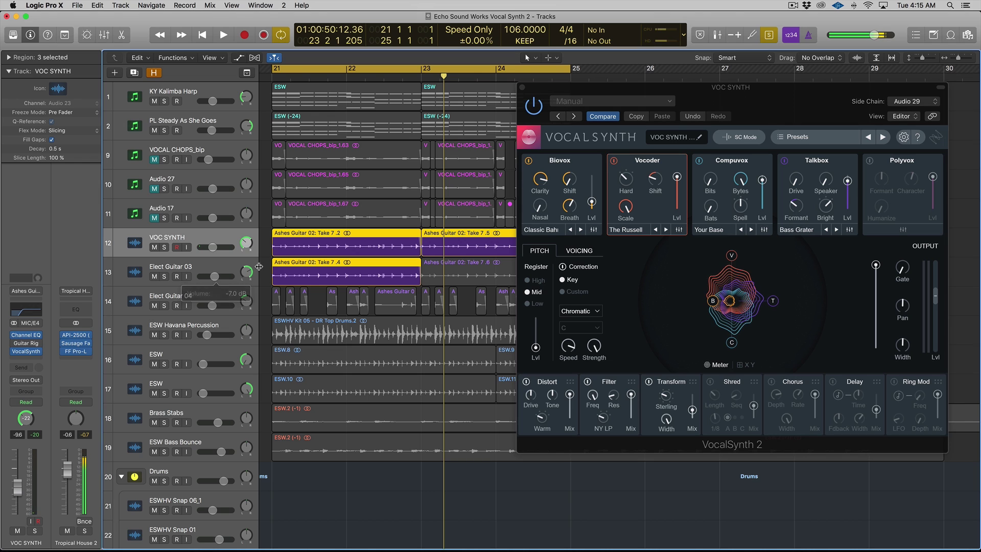
{"action": "key", "text": "space"}
{"action": "left_click", "coordinate": [213, 248]}
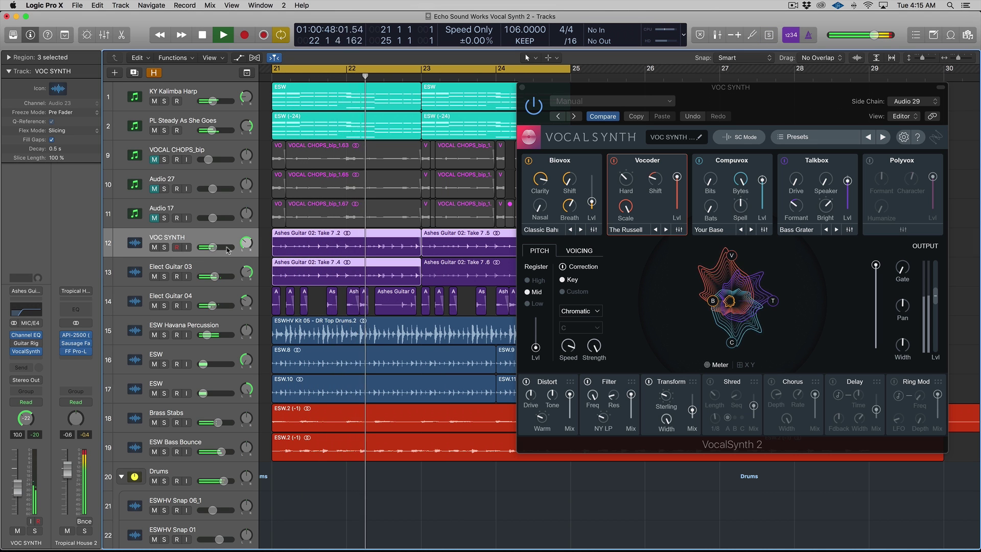